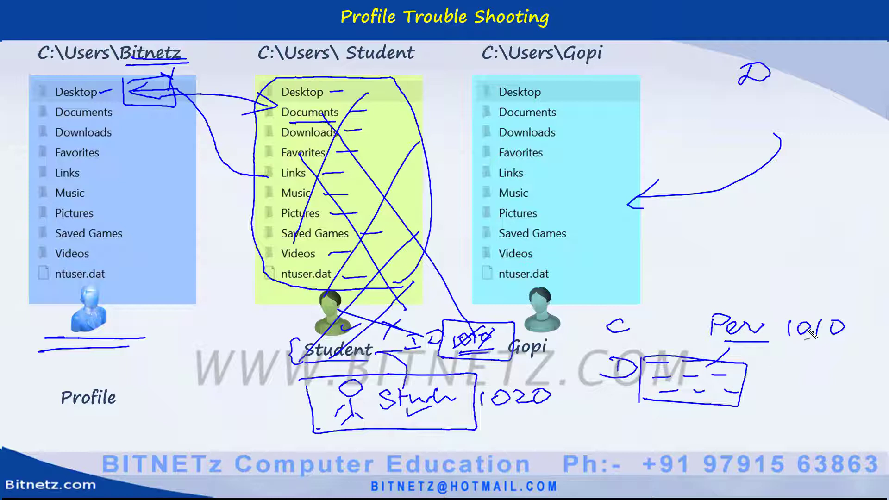
Step: Ink an underline under 1010, circles around 1020 and Per 1010, and arrows toward the D: box and Student folders
{"action": "mouse_move", "coordinate": [790, 344]}
{"action": "left_mouse_down"}
{"action": "mouse_move", "coordinate": [850, 345]}
{"action": "mouse_move", "coordinate": [849, 352]}
{"action": "left_mouse_up"}
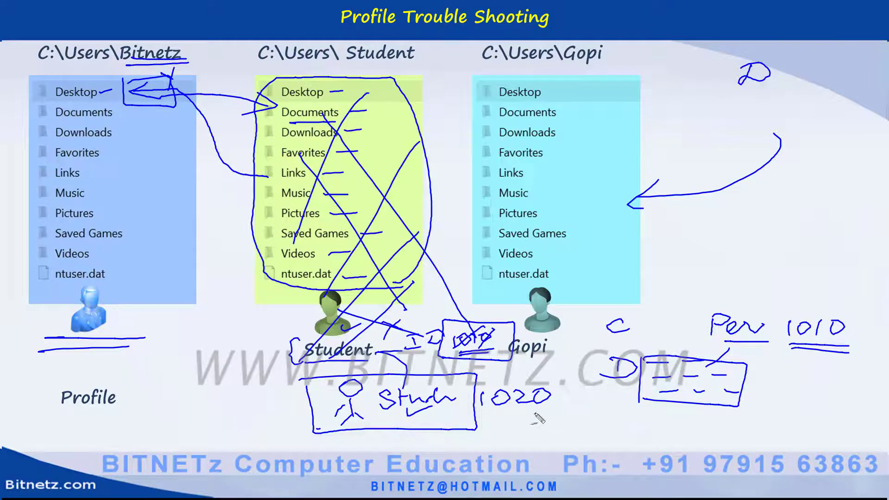
{"action": "mouse_move", "coordinate": [509, 416]}
{"action": "left_mouse_down"}
{"action": "mouse_move", "coordinate": [650, 418]}
{"action": "mouse_move", "coordinate": [641, 433]}
{"action": "left_mouse_up"}
{"action": "mouse_move", "coordinate": [477, 415]}
{"action": "left_mouse_down"}
{"action": "mouse_move", "coordinate": [507, 375]}
{"action": "mouse_move", "coordinate": [460, 412]}
{"action": "mouse_move", "coordinate": [567, 395]}
{"action": "left_mouse_up"}
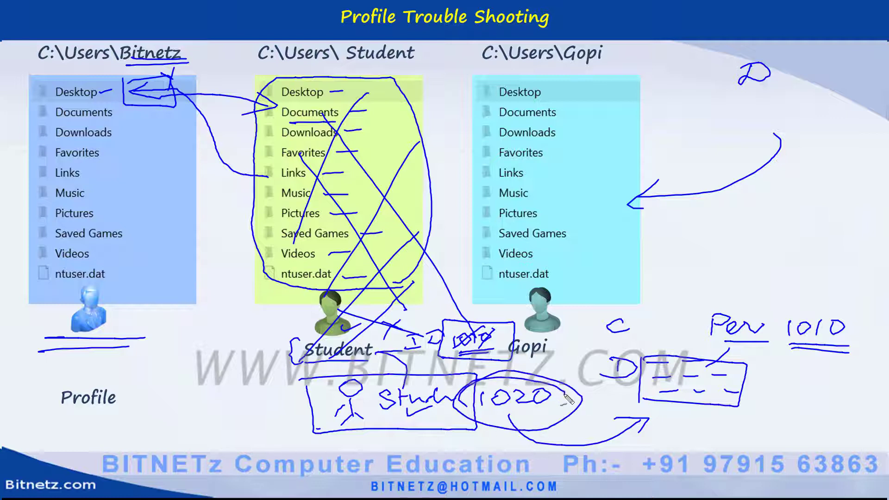
{"action": "mouse_move", "coordinate": [753, 298]}
{"action": "left_mouse_down"}
{"action": "mouse_move", "coordinate": [871, 320]}
{"action": "mouse_move", "coordinate": [734, 347]}
{"action": "mouse_move", "coordinate": [788, 304]}
{"action": "left_mouse_up"}
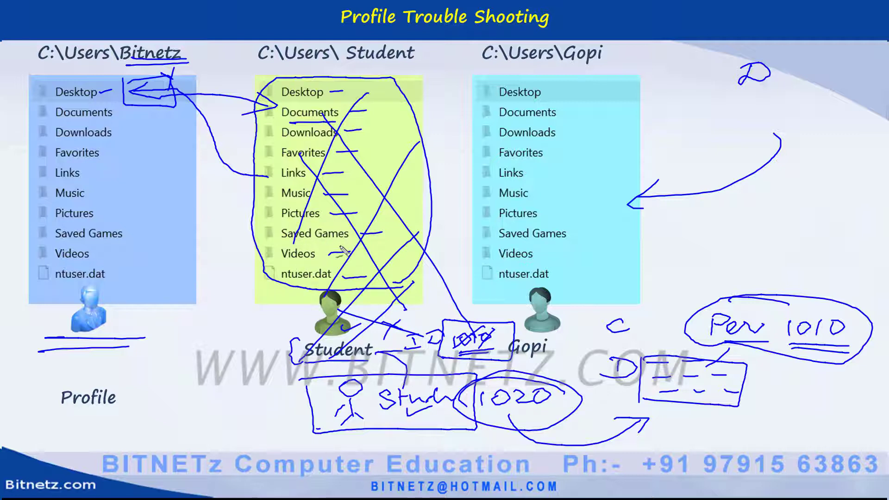
{"action": "left_click_drag", "start_coordinate": [338, 230], "coordinate": [189, 199]}
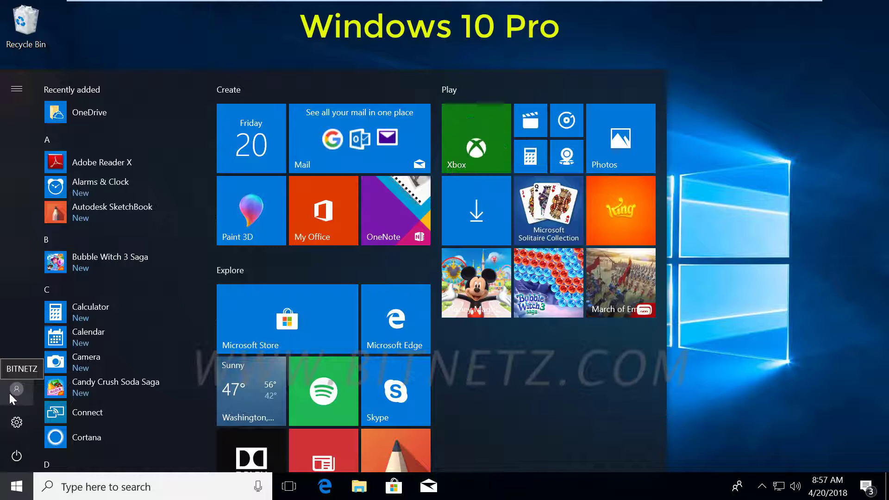
Step: Open Control Panel by searching for 'contro'
{"action": "left_click", "coordinate": [174, 487]}
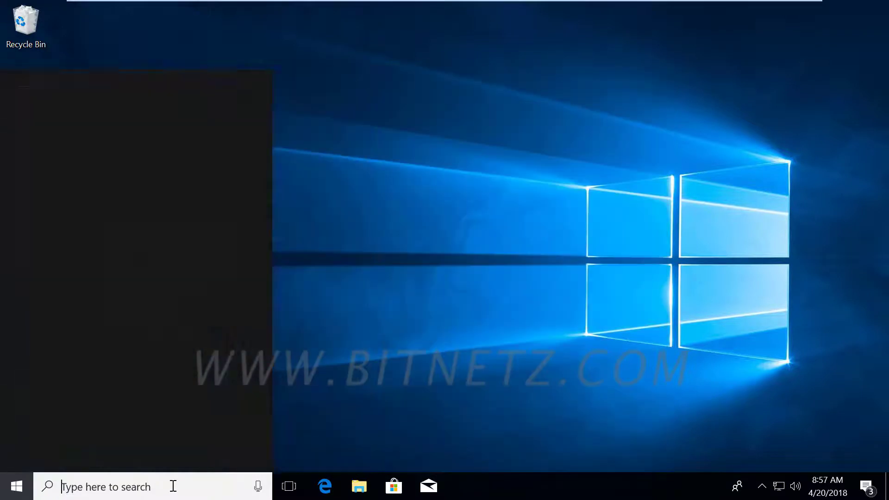
{"action": "type", "text": "contro"}
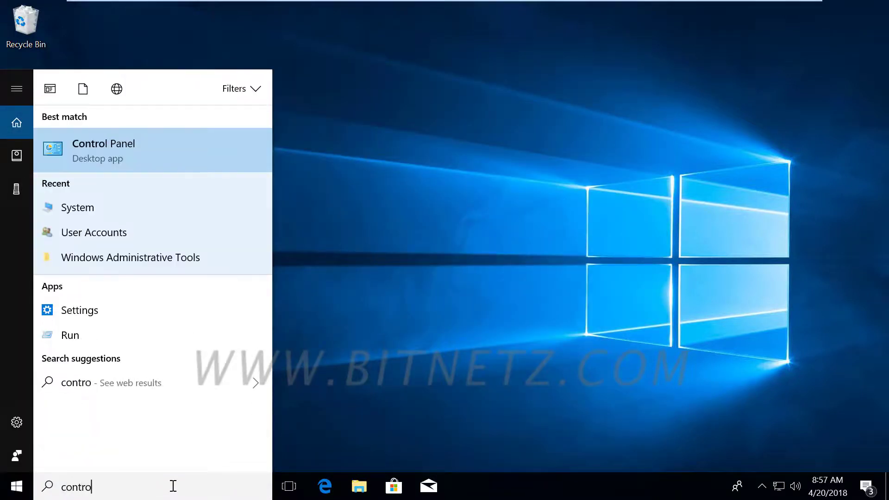
{"action": "key", "text": "Return"}
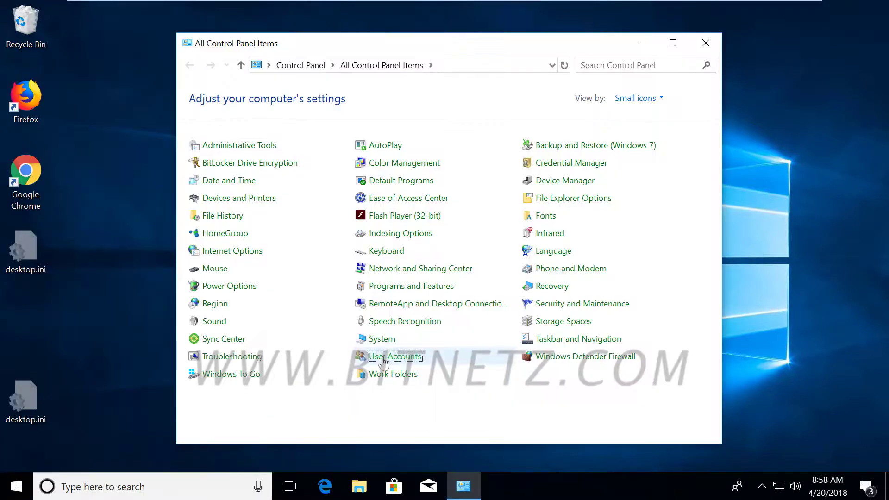
{"action": "left_click", "coordinate": [388, 356]}
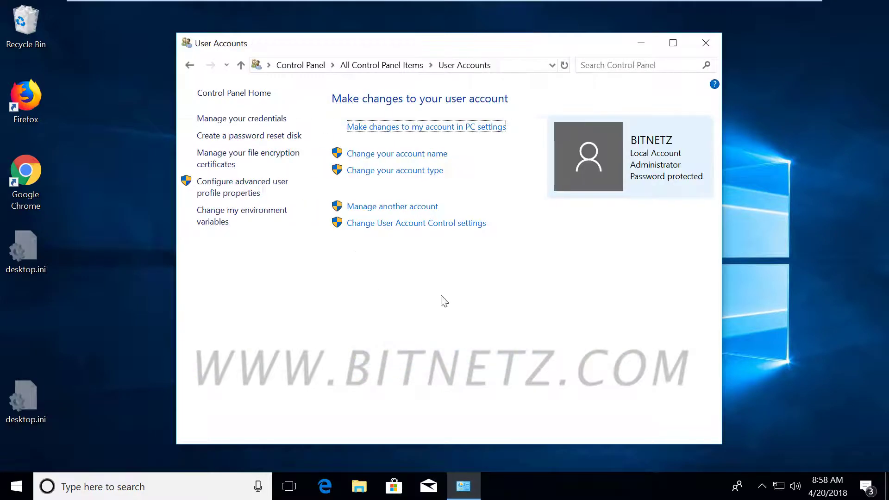
{"action": "left_click", "coordinate": [384, 206]}
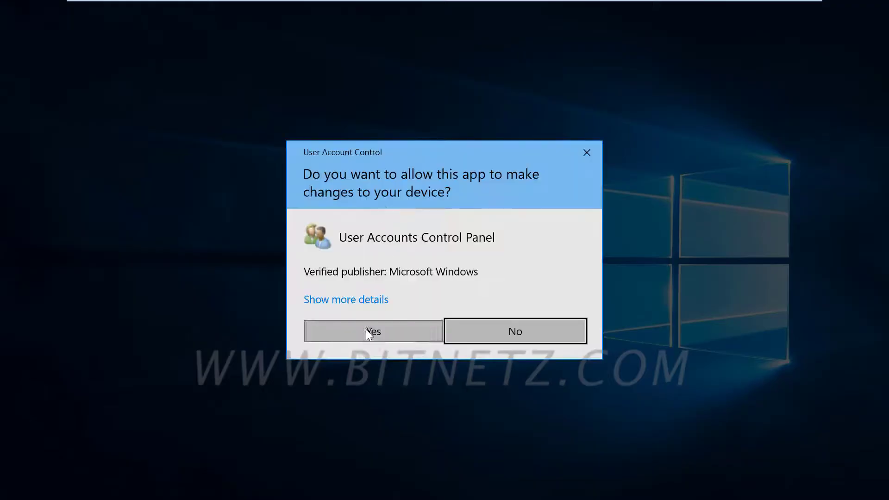
{"action": "left_click", "coordinate": [367, 330]}
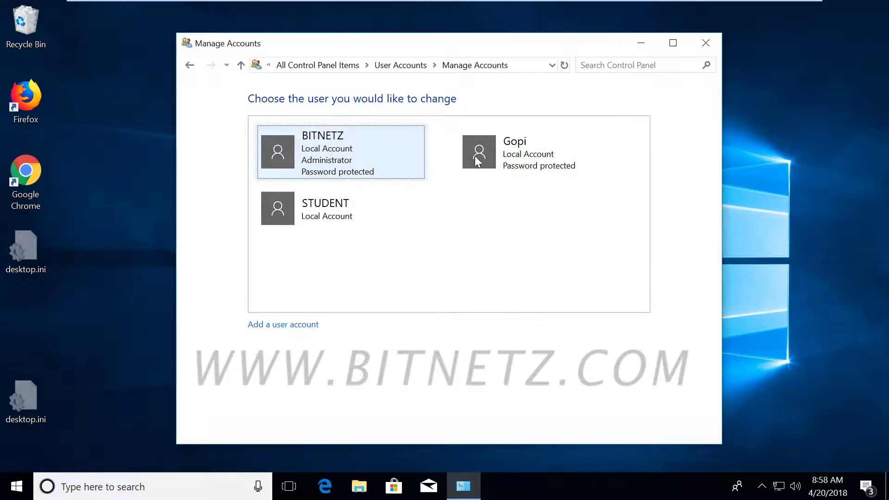
{"action": "left_click", "coordinate": [477, 150]}
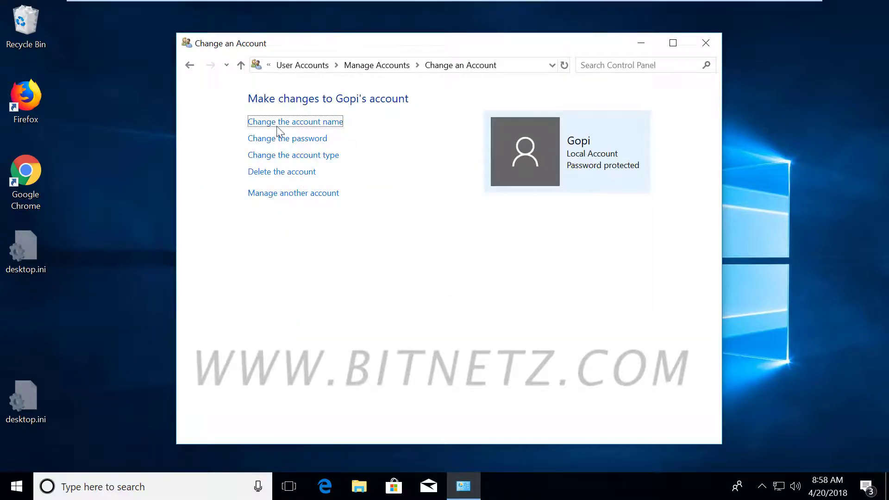
{"action": "left_click", "coordinate": [190, 65]}
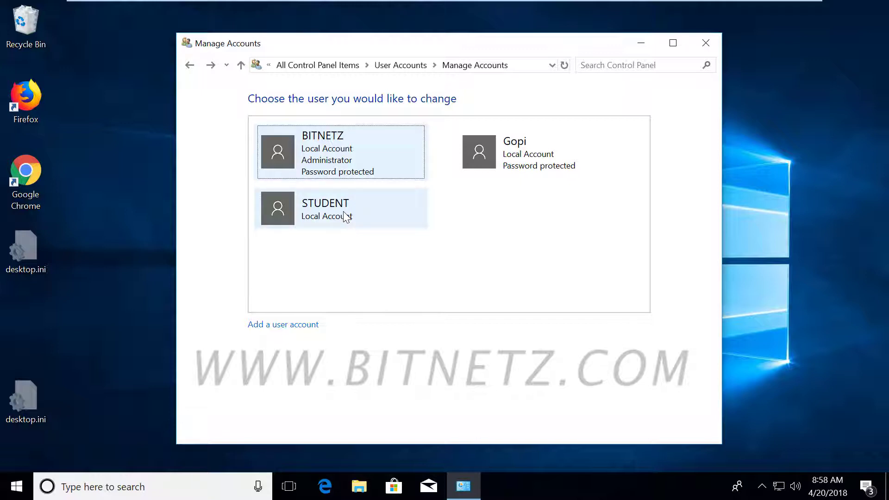
Step: Close the accounts window and show New Volume (D:) in File Explorer
{"action": "left_click", "coordinate": [705, 42]}
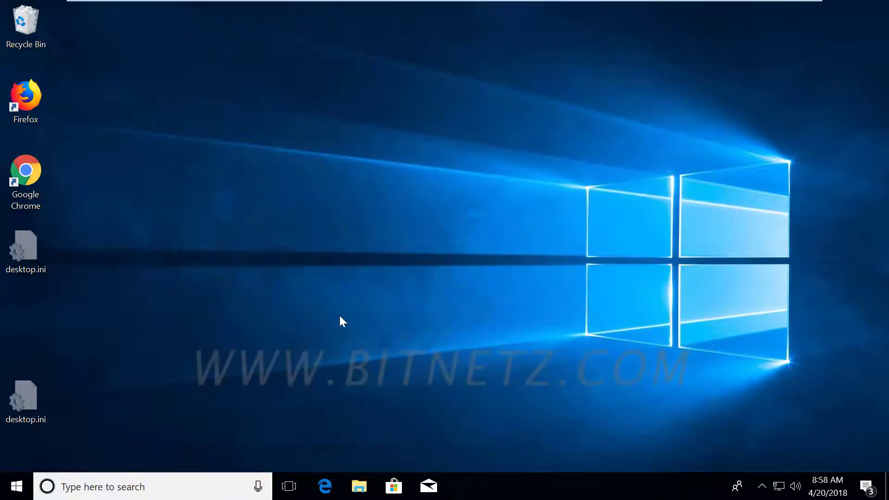
{"action": "left_click", "coordinate": [353, 485]}
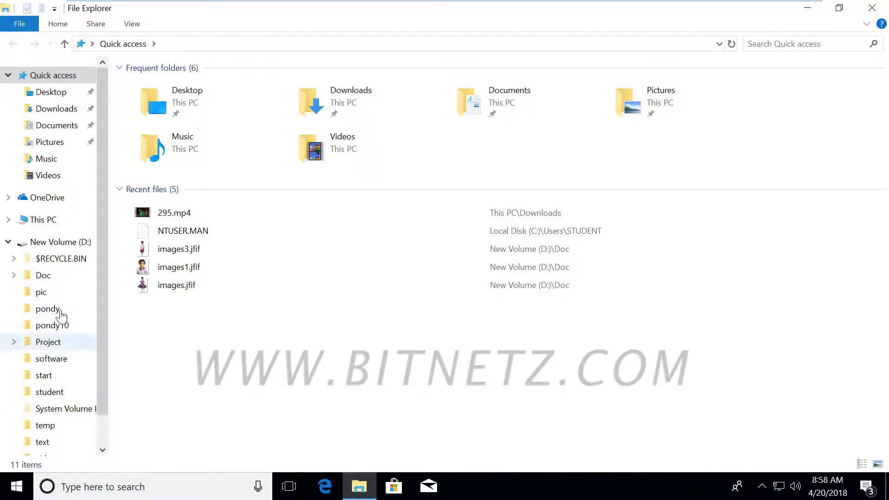
{"action": "left_click", "coordinate": [55, 241]}
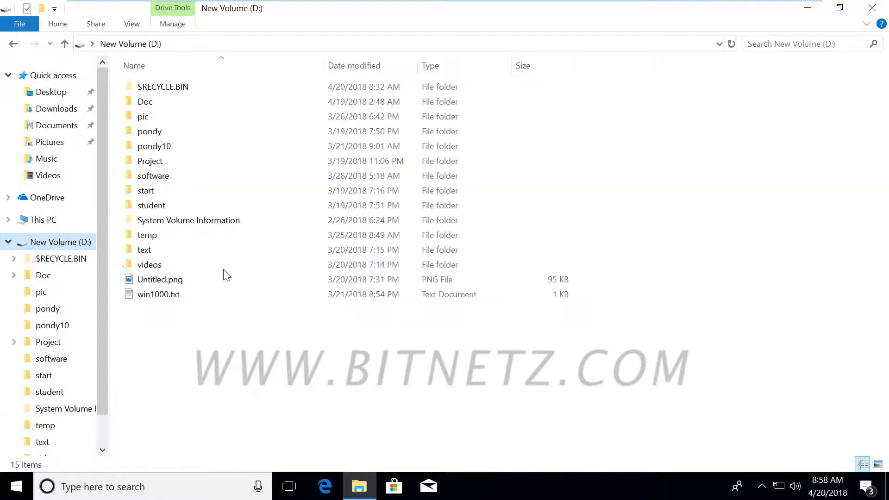
Step: Check STUDENT's permissions on the pic folder's Security tab, then close its Properties
{"action": "right_click", "coordinate": [157, 118]}
{"action": "left_click", "coordinate": [141, 118]}
{"action": "right_click", "coordinate": [146, 116]}
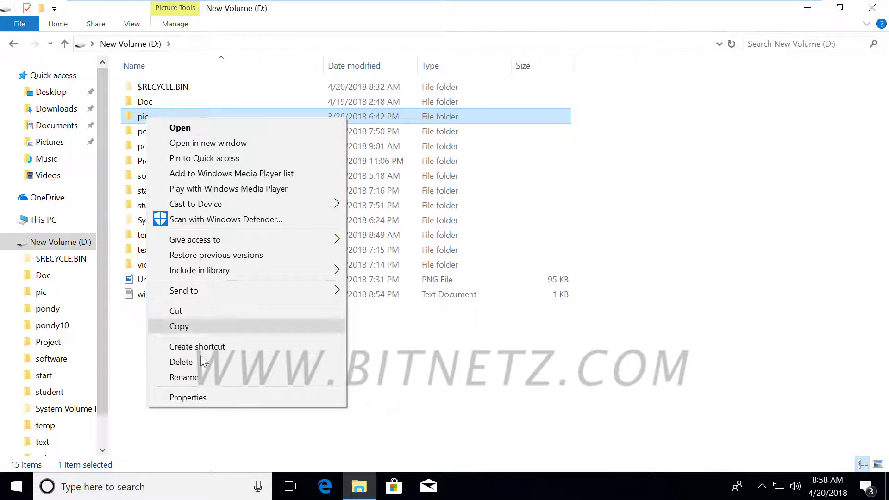
{"action": "left_click", "coordinate": [210, 401]}
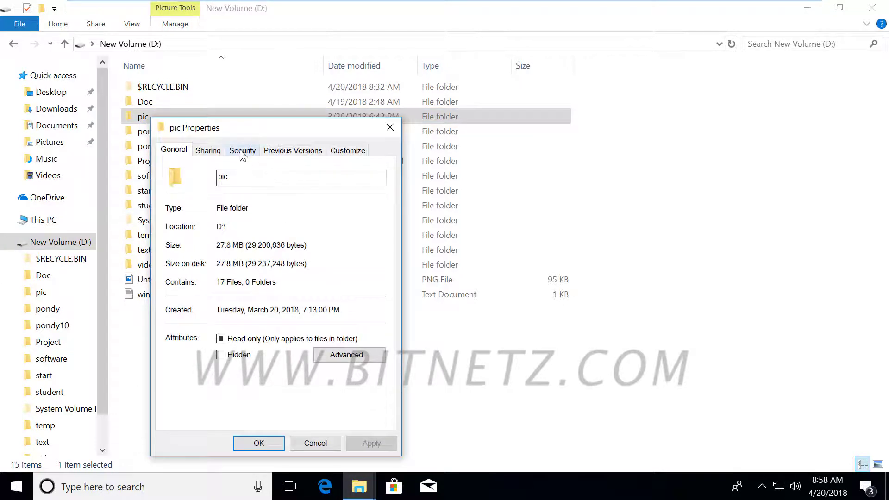
{"action": "left_click", "coordinate": [242, 153]}
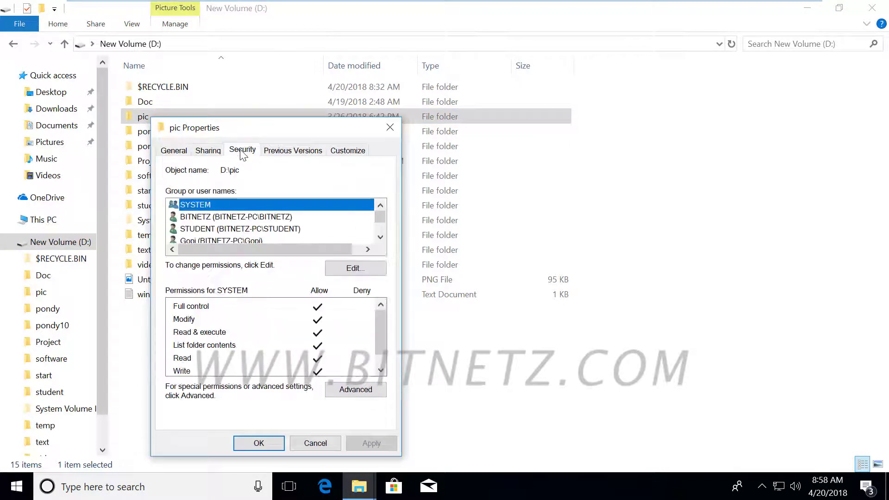
{"action": "left_click", "coordinate": [211, 229]}
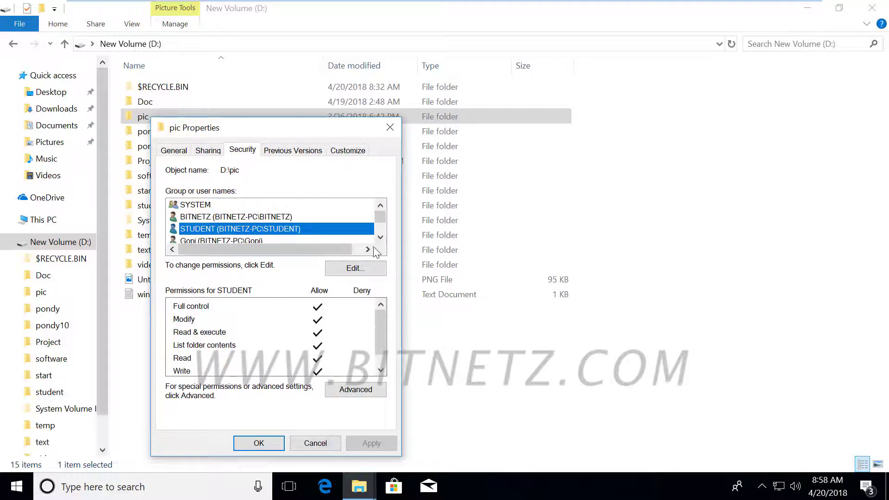
{"action": "left_click_drag", "start_coordinate": [380, 226], "coordinate": [380, 235]}
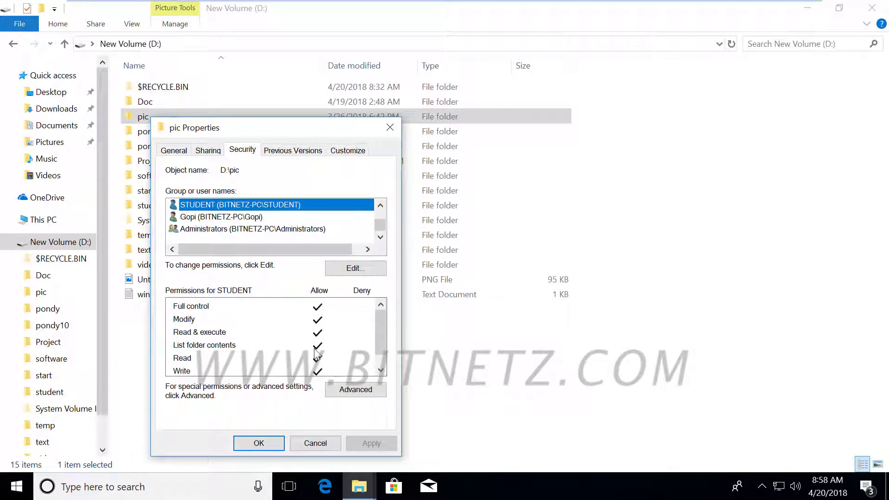
{"action": "left_click", "coordinate": [258, 444]}
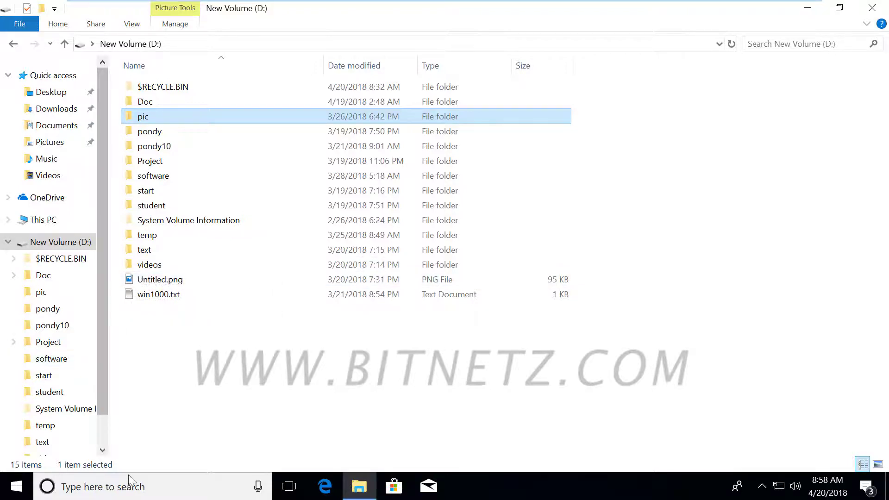
Step: Open Control Panel > System > Advanced system settings, approving the UAC prompt
{"action": "left_click", "coordinate": [117, 492]}
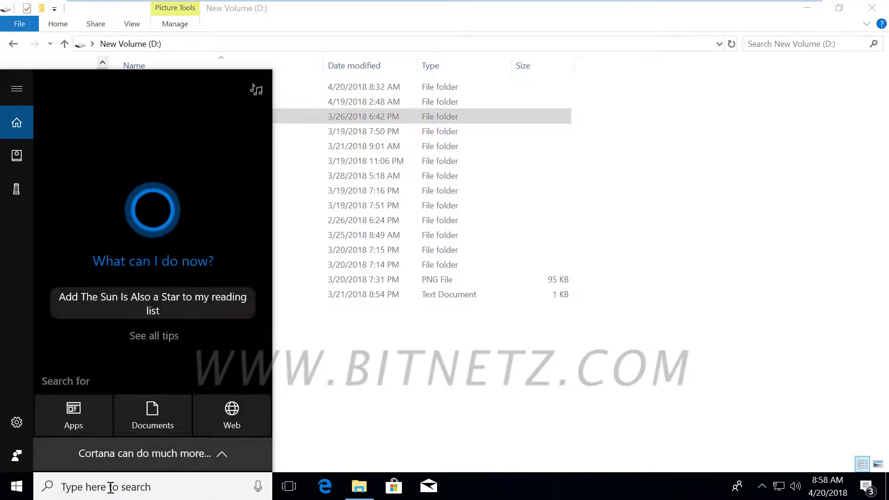
{"action": "type", "text": "control"}
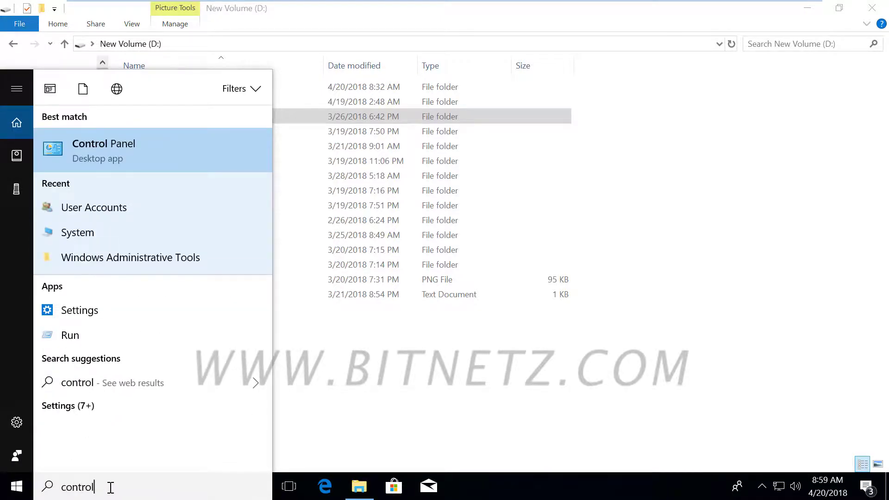
{"action": "key", "text": "Return"}
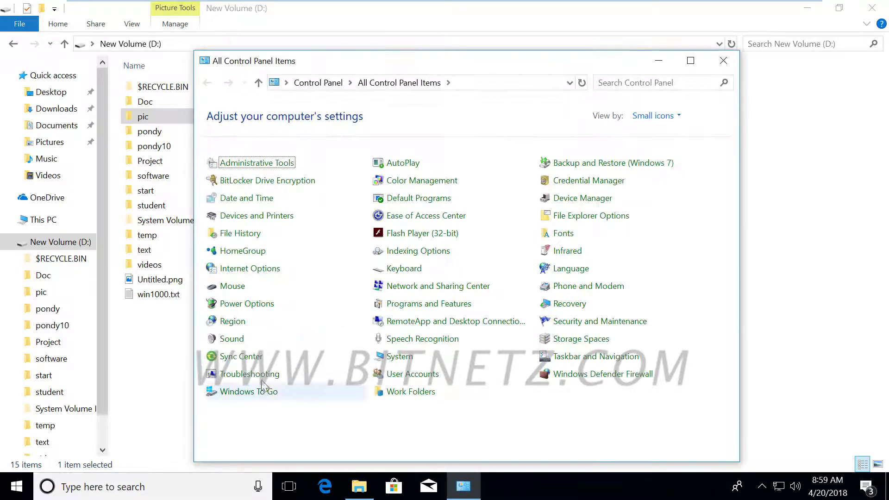
{"action": "left_click", "coordinate": [396, 357]}
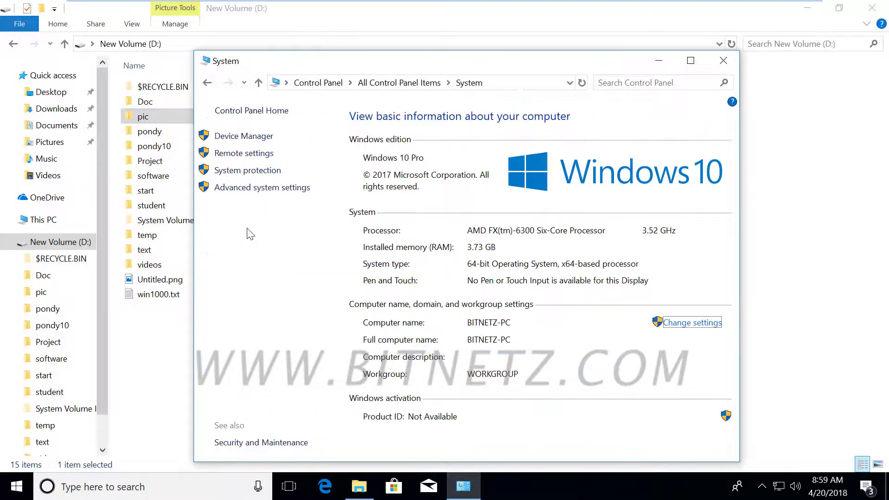
{"action": "left_click", "coordinate": [251, 194]}
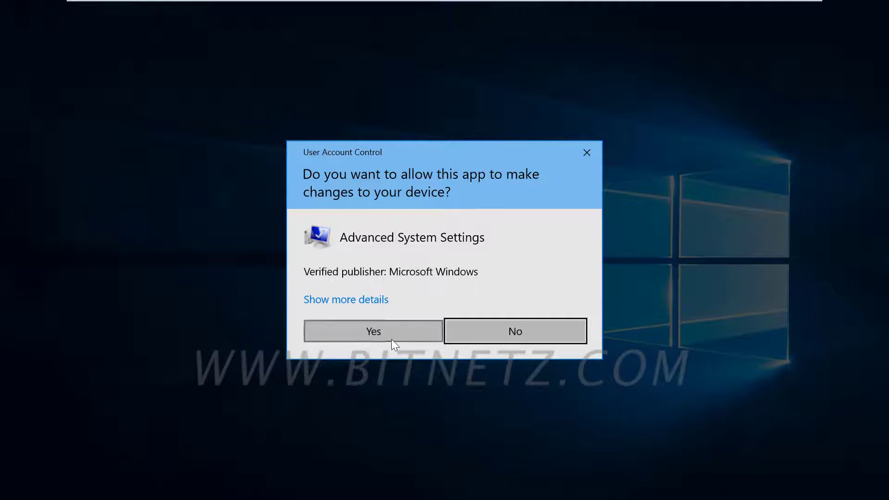
{"action": "left_click", "coordinate": [391, 339]}
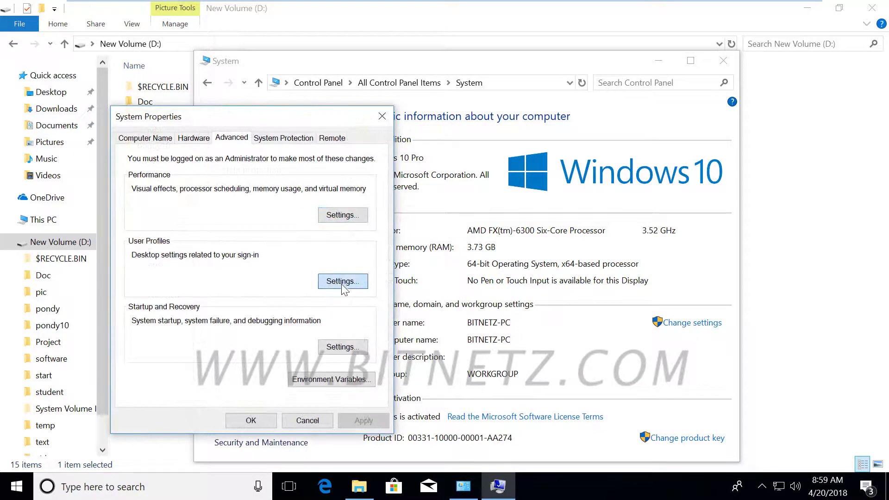
Step: Inspect the Default Profile and STUDENT entries in User Profiles, cancel both dialogs, and return to Control Panel home
{"action": "left_click", "coordinate": [341, 282]}
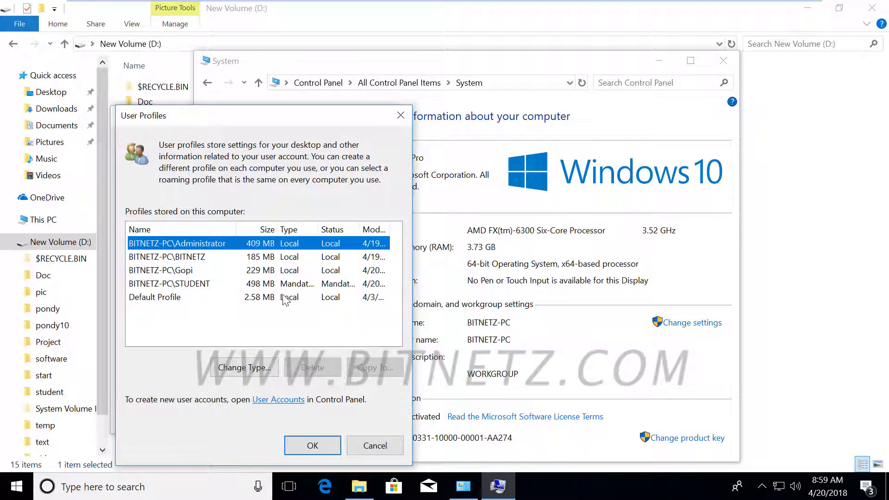
{"action": "left_click", "coordinate": [256, 298]}
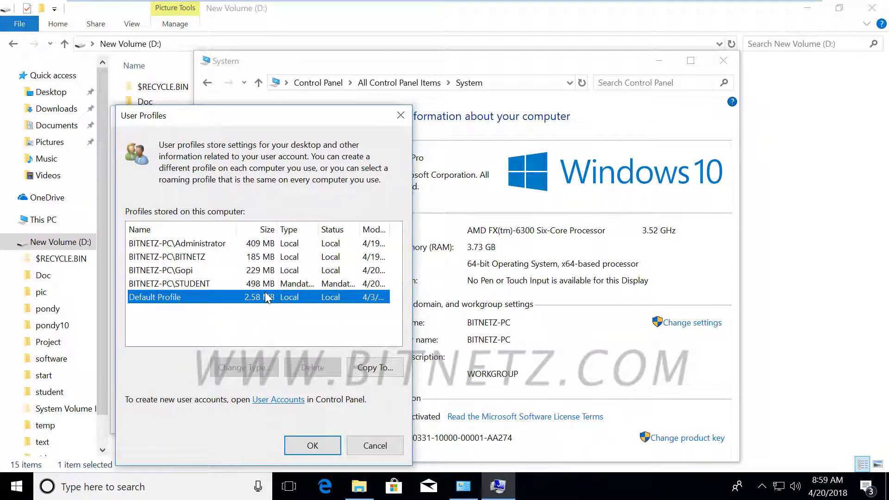
{"action": "left_click", "coordinate": [251, 284]}
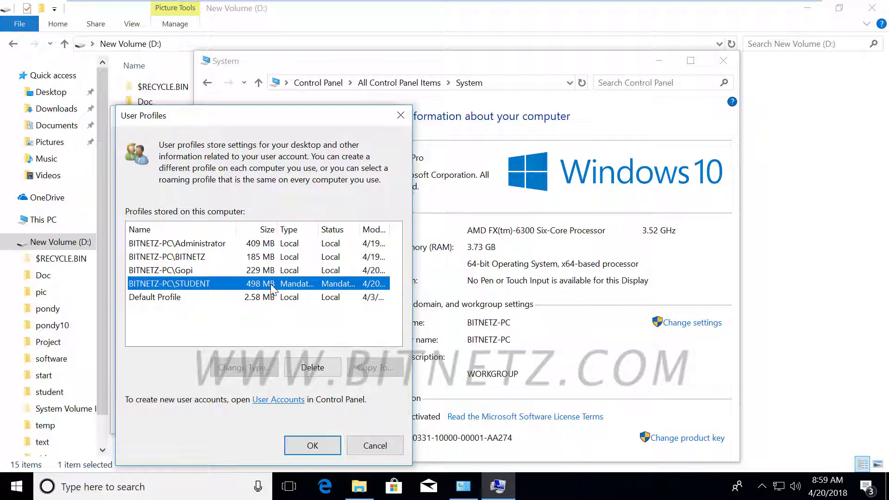
{"action": "left_click", "coordinate": [368, 446]}
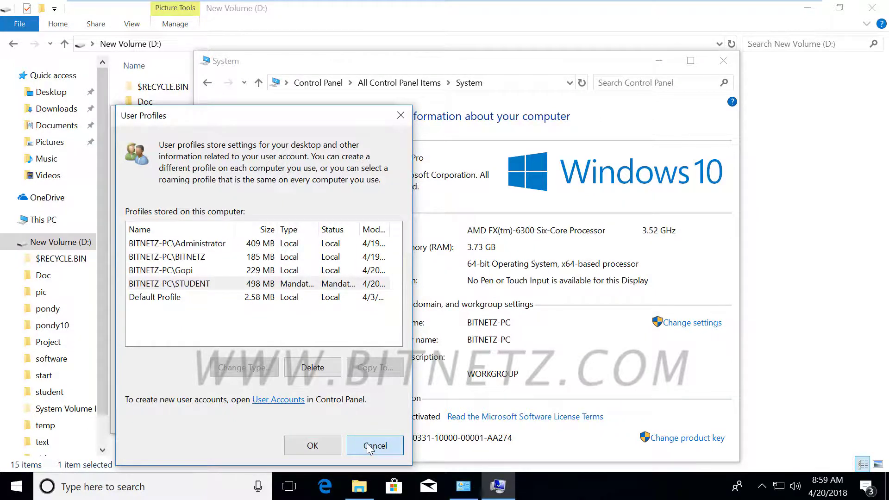
{"action": "left_click", "coordinate": [368, 445]}
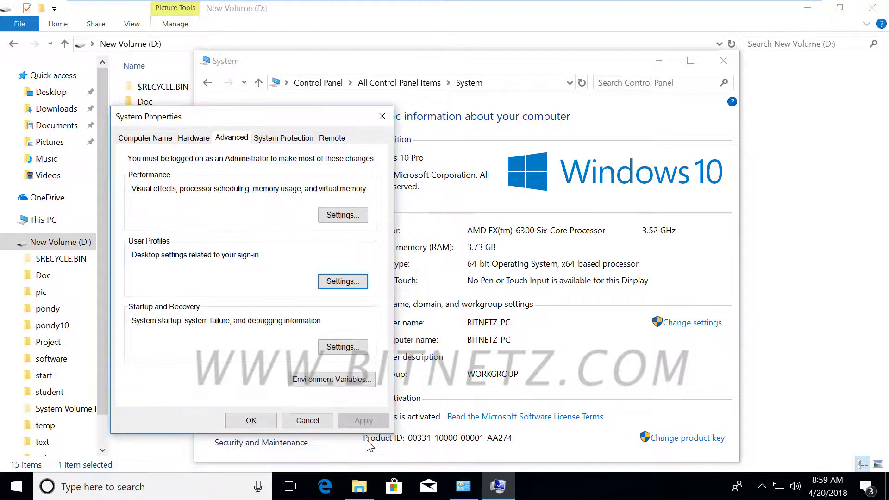
{"action": "left_click", "coordinate": [307, 420]}
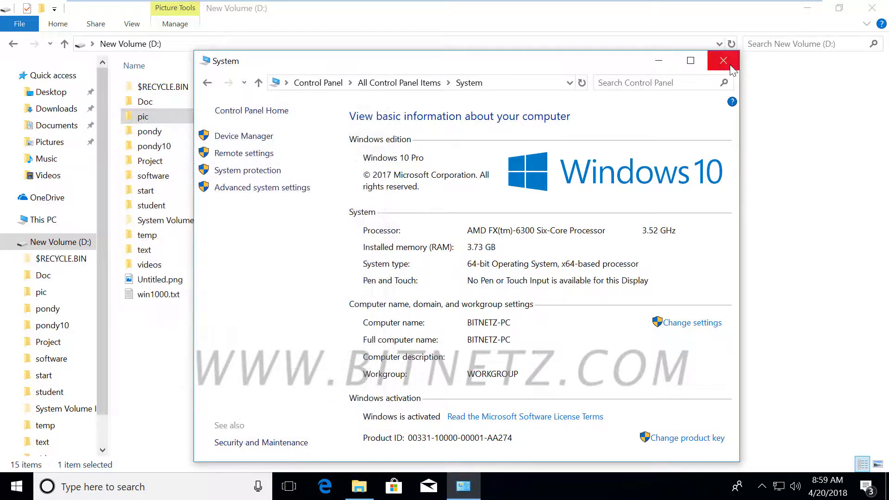
{"action": "left_click", "coordinate": [302, 84]}
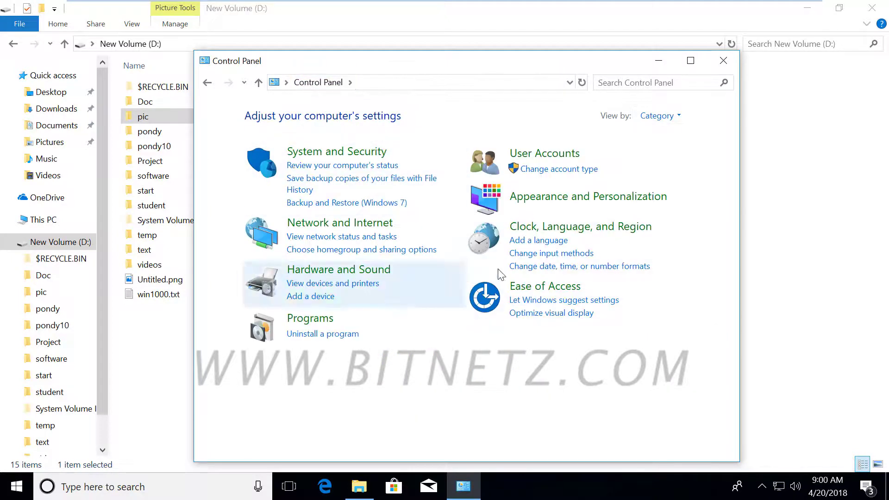
Step: Go to User Accounts > Manage another account, approve UAC, select STUDENT and choose Delete the account
{"action": "left_click", "coordinate": [525, 155]}
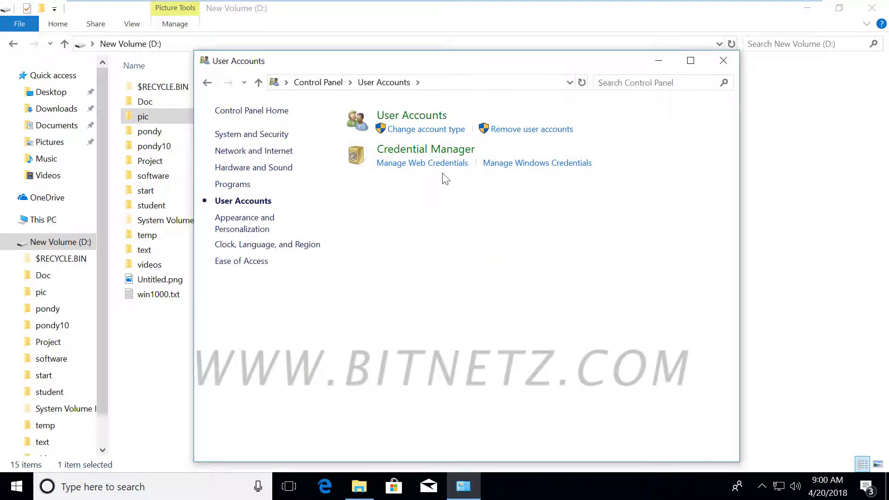
{"action": "left_click", "coordinate": [424, 119]}
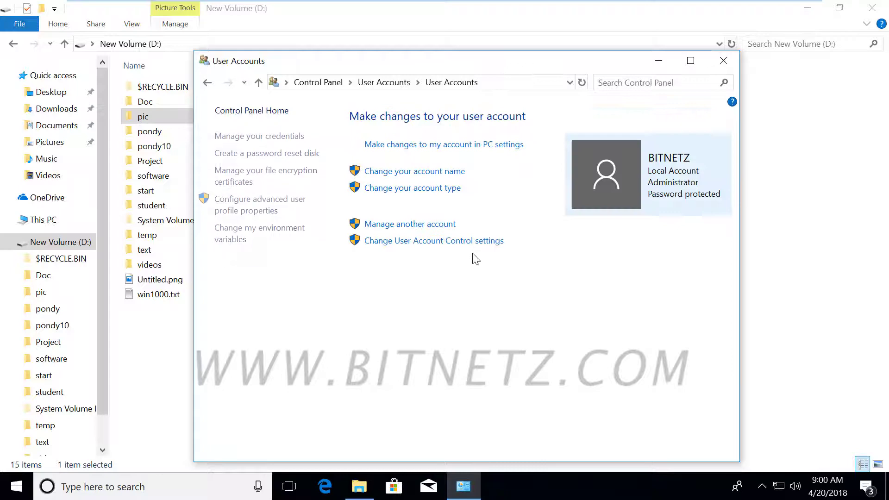
{"action": "left_click", "coordinate": [404, 226]}
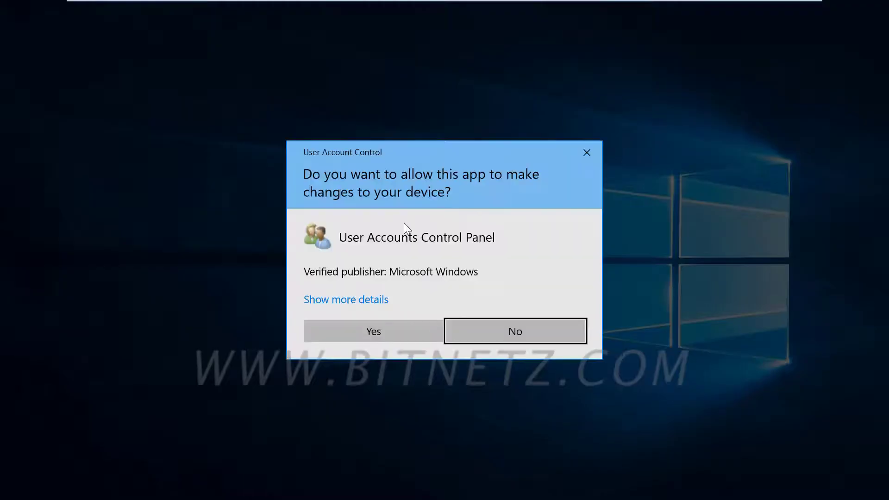
{"action": "left_click", "coordinate": [372, 337]}
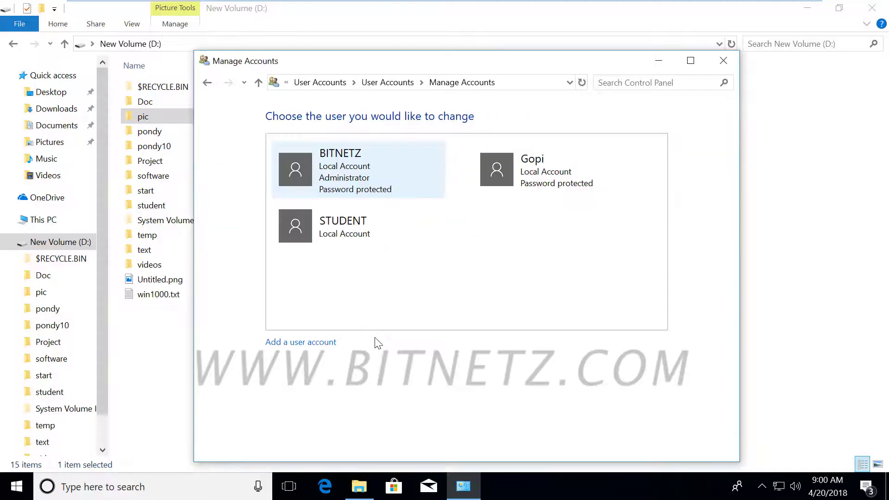
{"action": "left_click", "coordinate": [343, 233]}
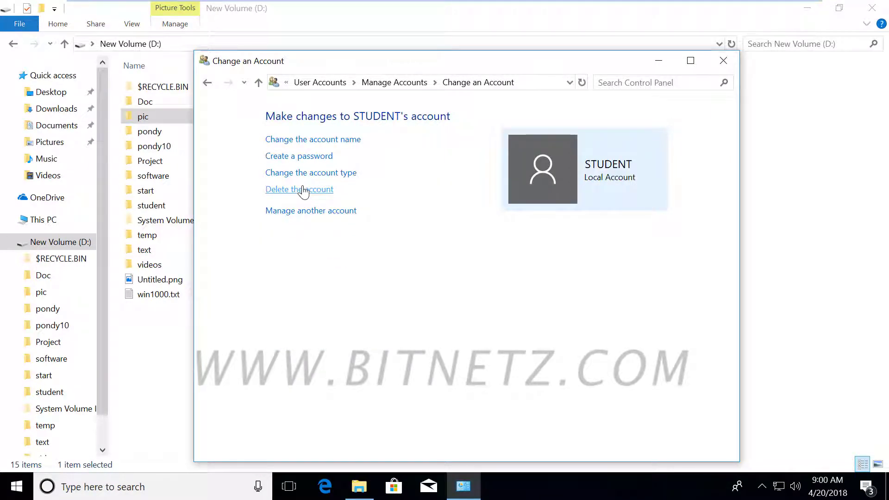
{"action": "left_click", "coordinate": [303, 190]}
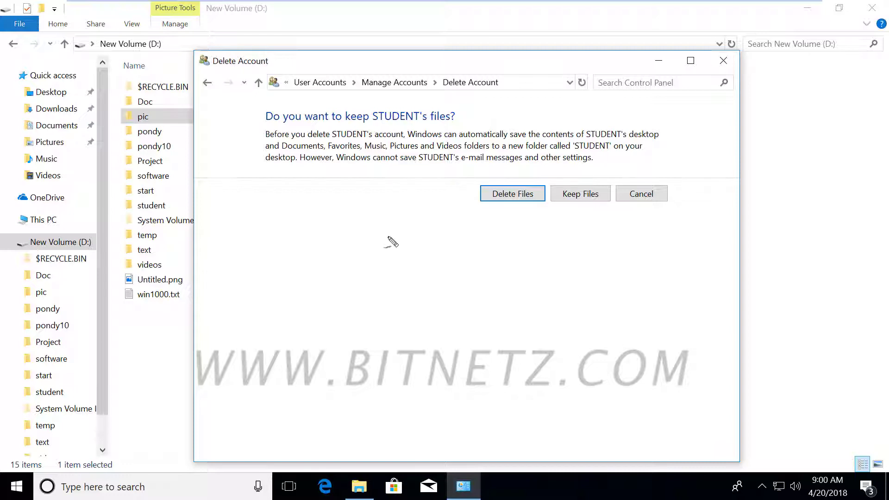
{"action": "left_click_drag", "start_coordinate": [607, 129], "coordinate": [642, 107]}
{"action": "left_click_drag", "start_coordinate": [633, 115], "coordinate": [647, 112]}
{"action": "left_click_drag", "start_coordinate": [455, 165], "coordinate": [591, 162]}
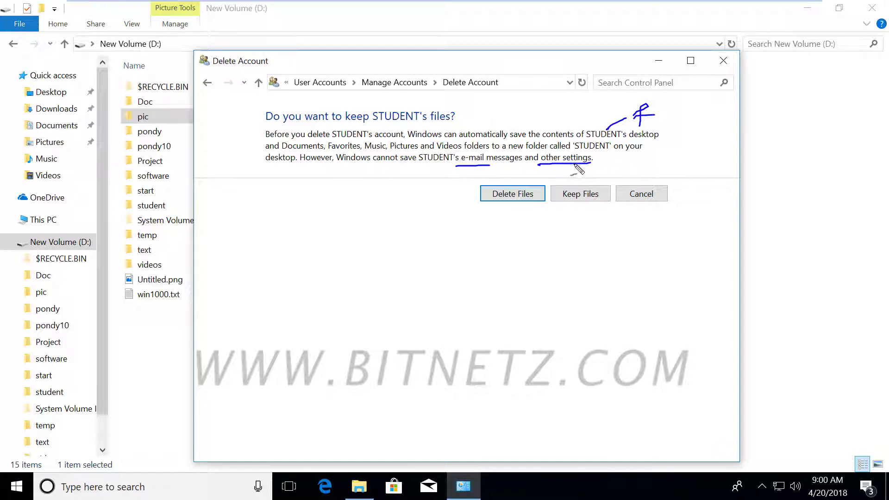
{"action": "mouse_move", "coordinate": [542, 157]}
{"action": "left_mouse_down"}
{"action": "mouse_move", "coordinate": [574, 157]}
{"action": "mouse_move", "coordinate": [548, 174]}
{"action": "left_mouse_up"}
{"action": "mouse_move", "coordinate": [474, 214]}
{"action": "left_mouse_down"}
{"action": "mouse_move", "coordinate": [528, 213]}
{"action": "mouse_move", "coordinate": [488, 235]}
{"action": "left_mouse_up"}
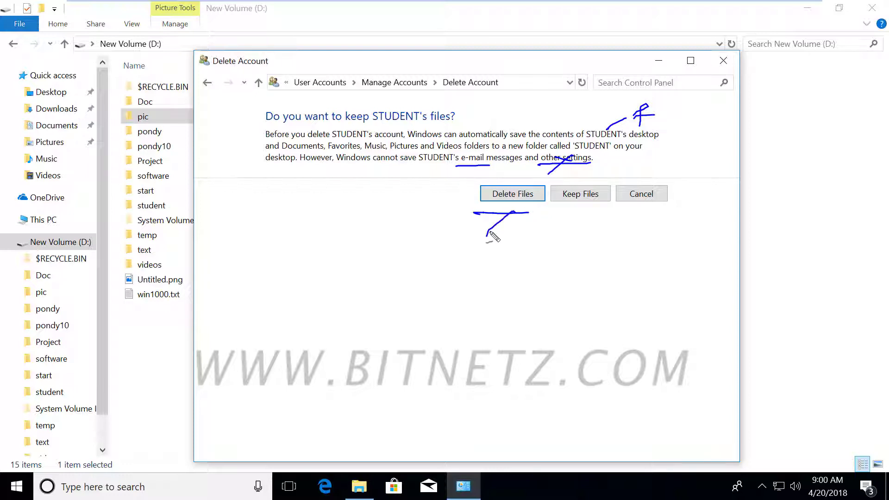
{"action": "mouse_move", "coordinate": [426, 231]}
{"action": "left_mouse_down"}
{"action": "mouse_move", "coordinate": [448, 278]}
{"action": "mouse_move", "coordinate": [418, 279]}
{"action": "left_mouse_up"}
{"action": "left_click_drag", "start_coordinate": [435, 256], "coordinate": [456, 263]}
{"action": "left_click_drag", "start_coordinate": [389, 225], "coordinate": [454, 262]}
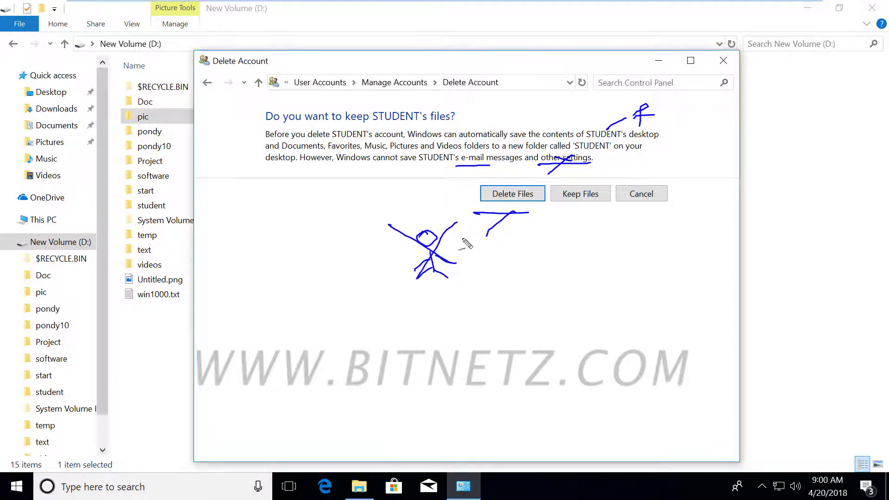
{"action": "mouse_move", "coordinate": [562, 230]}
{"action": "left_mouse_down"}
{"action": "mouse_move", "coordinate": [613, 214]}
{"action": "mouse_move", "coordinate": [561, 232]}
{"action": "mouse_move", "coordinate": [559, 219]}
{"action": "left_mouse_up"}
{"action": "mouse_move", "coordinate": [586, 263]}
{"action": "left_mouse_down"}
{"action": "mouse_move", "coordinate": [580, 277]}
{"action": "mouse_move", "coordinate": [602, 315]}
{"action": "mouse_move", "coordinate": [584, 292]}
{"action": "left_mouse_up"}
{"action": "left_click_drag", "start_coordinate": [591, 293], "coordinate": [610, 300]}
{"action": "left_click_drag", "start_coordinate": [605, 256], "coordinate": [574, 317]}
{"action": "left_click_drag", "start_coordinate": [579, 275], "coordinate": [642, 296]}
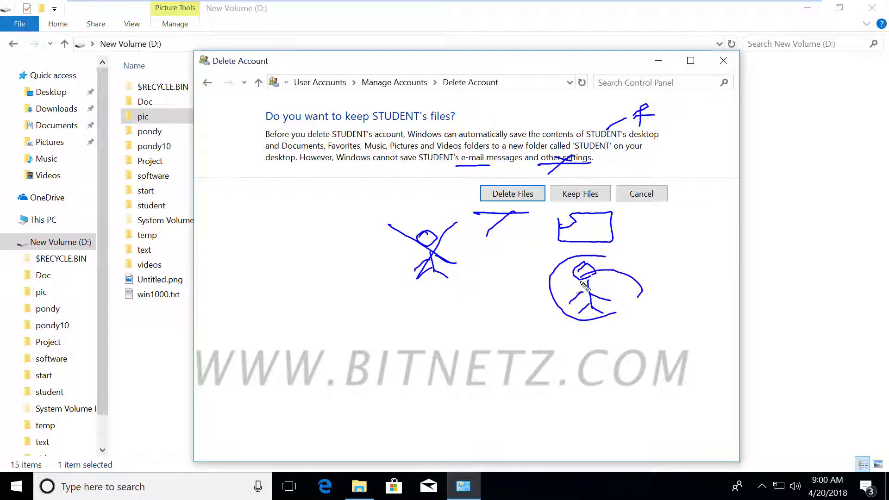
{"action": "left_click_drag", "start_coordinate": [558, 313], "coordinate": [595, 273]}
{"action": "mouse_move", "coordinate": [581, 319]}
{"action": "left_mouse_down"}
{"action": "mouse_move", "coordinate": [620, 274]}
{"action": "mouse_move", "coordinate": [634, 284]}
{"action": "left_mouse_up"}
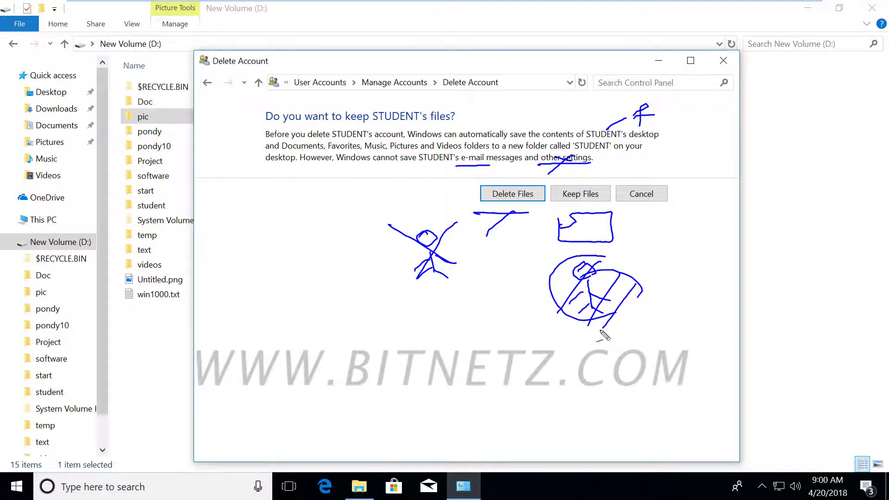
{"action": "key", "text": "Escape"}
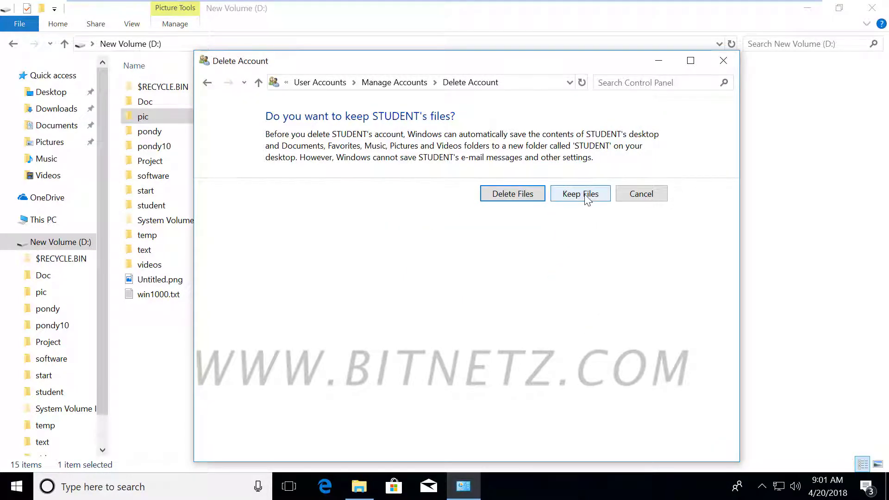
Step: Choose Keep Files, confirm Delete Account for STUDENT, and close the Manage Accounts window
{"action": "left_click", "coordinate": [587, 198]}
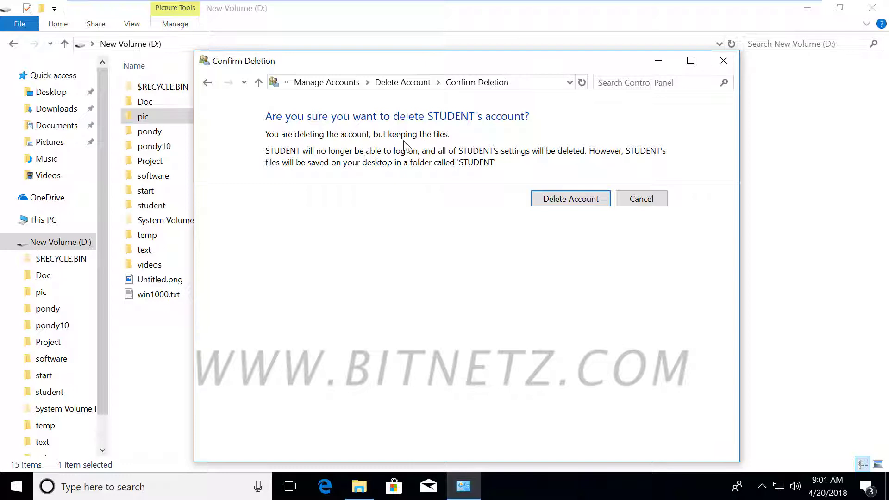
{"action": "left_click", "coordinate": [570, 200]}
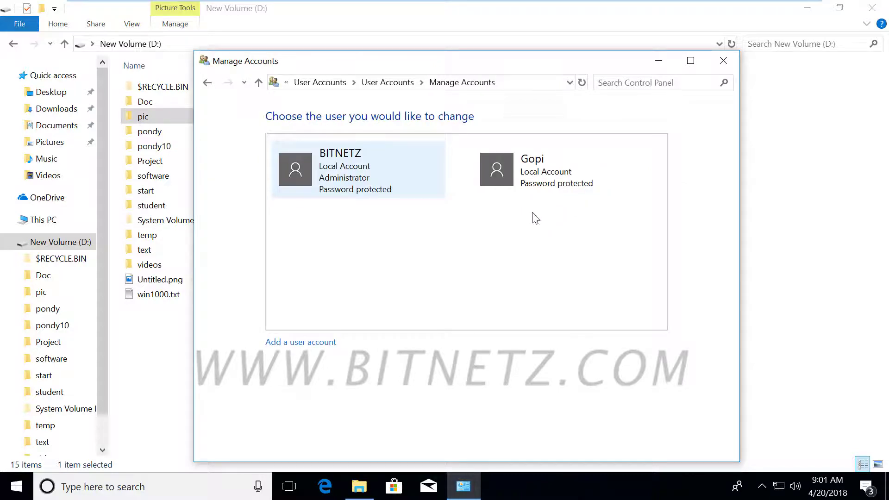
{"action": "left_click", "coordinate": [721, 61]}
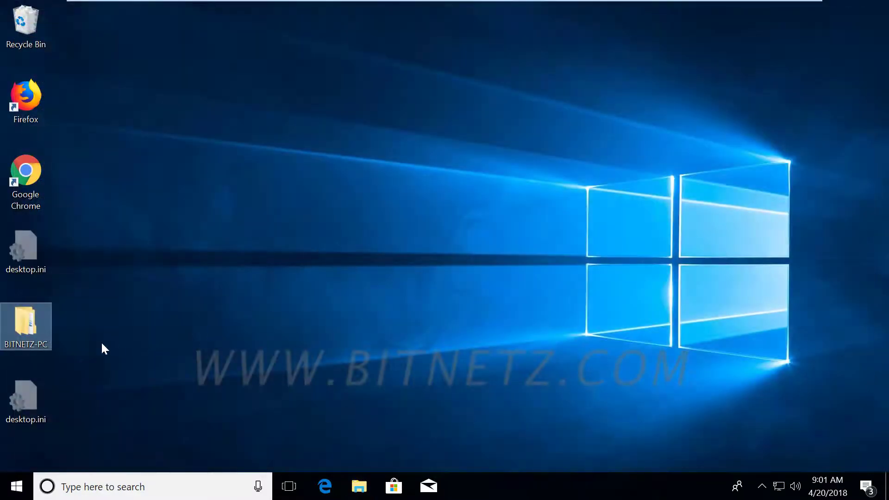
Step: Open the desktop BITNETZ-PC folder, select the kept STUDENT folder, then close the window
{"action": "mouse_move", "coordinate": [29, 331]}
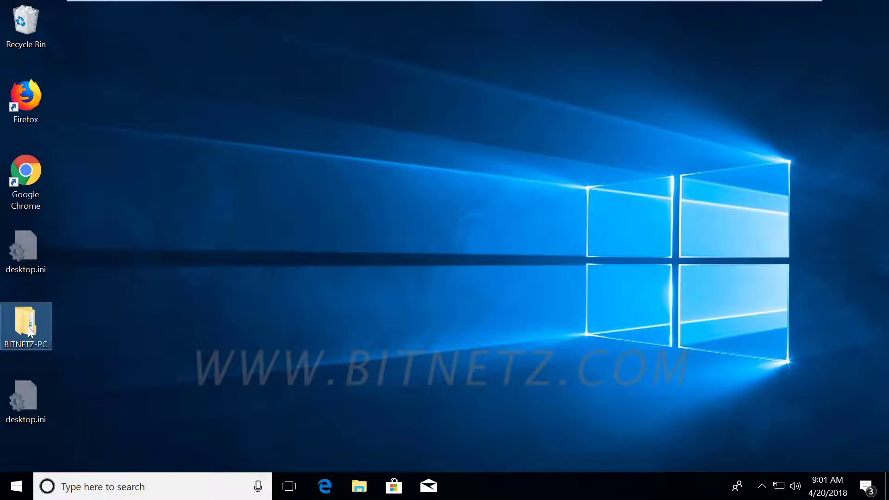
{"action": "double_click", "coordinate": [29, 331]}
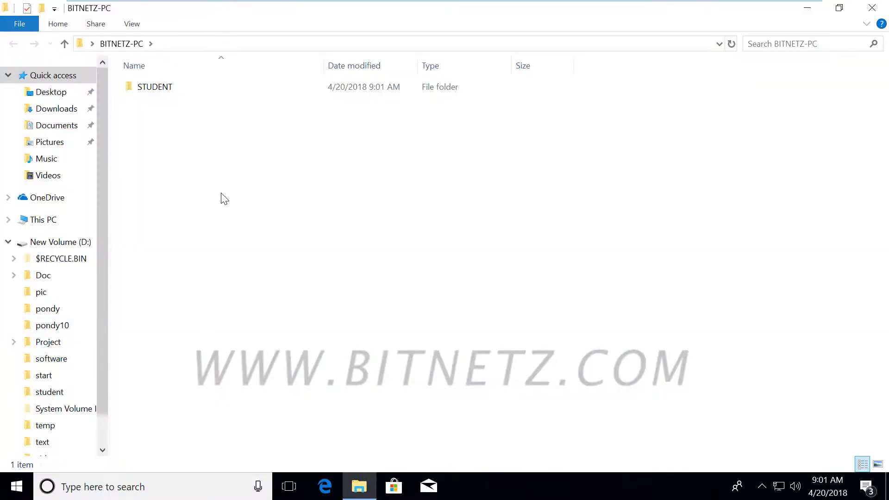
{"action": "left_click", "coordinate": [163, 94]}
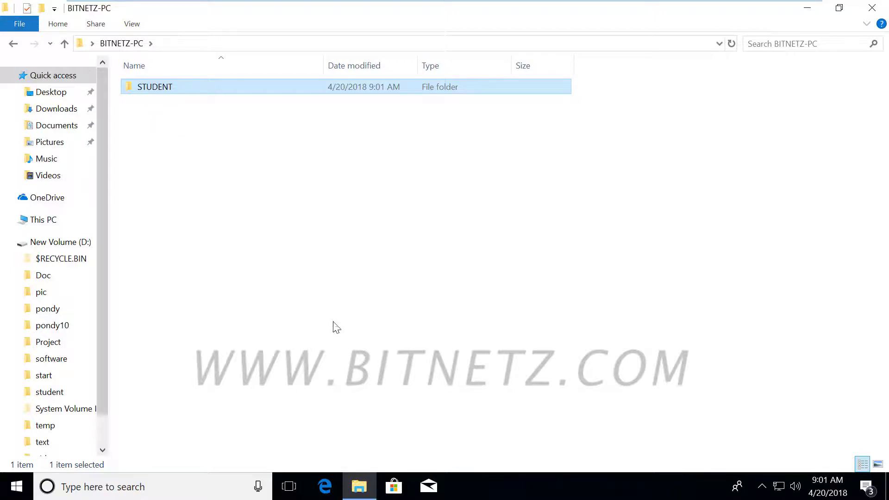
{"action": "left_click", "coordinate": [879, 10]}
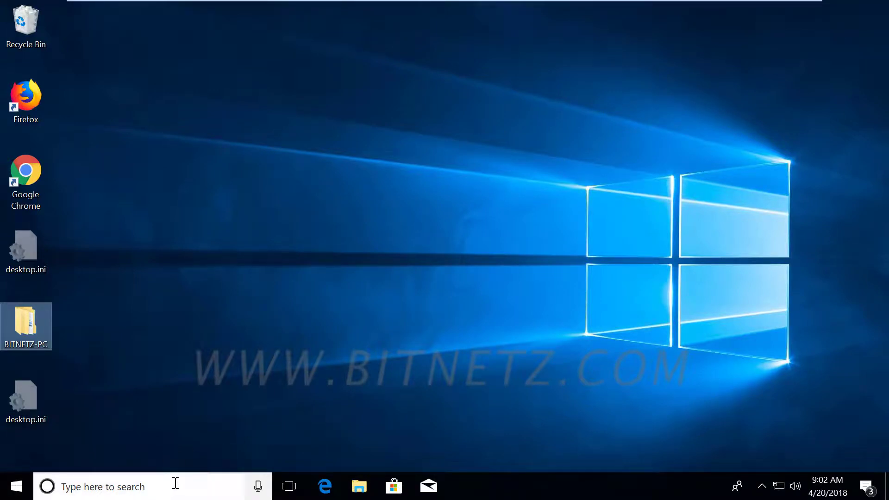
Step: From the search panel, go to Settings > Accounts > Family & other people and choose Add someone else
{"action": "left_click", "coordinate": [143, 492]}
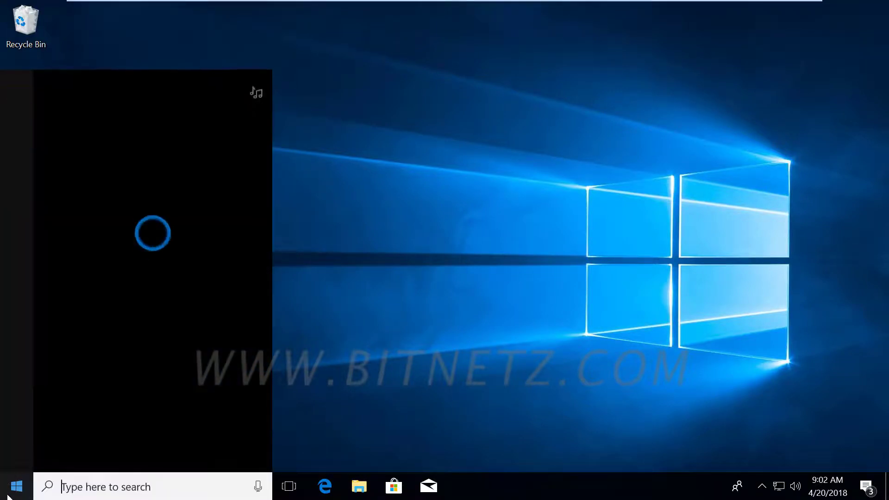
{"action": "left_click", "coordinate": [16, 428]}
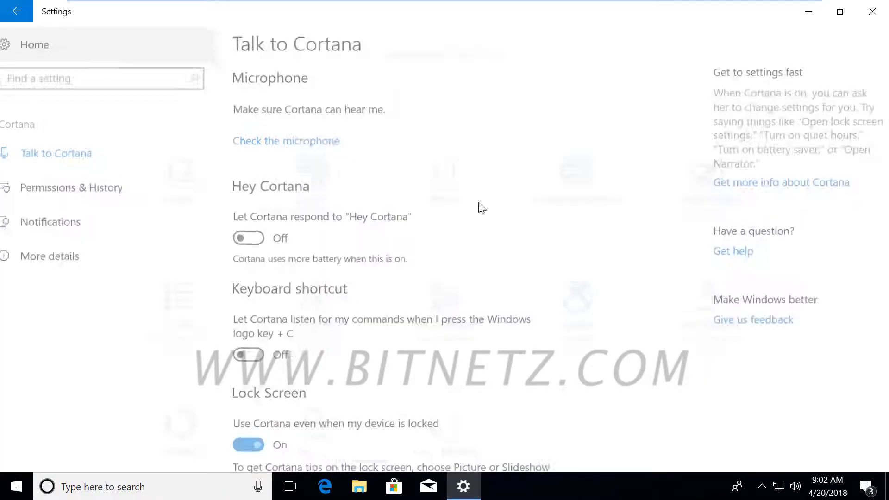
{"action": "left_click", "coordinate": [299, 342]}
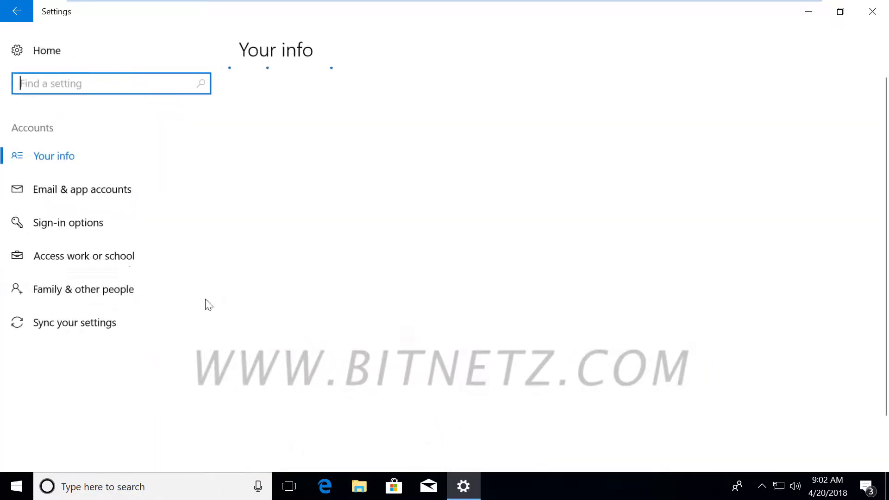
{"action": "left_click", "coordinate": [55, 291]}
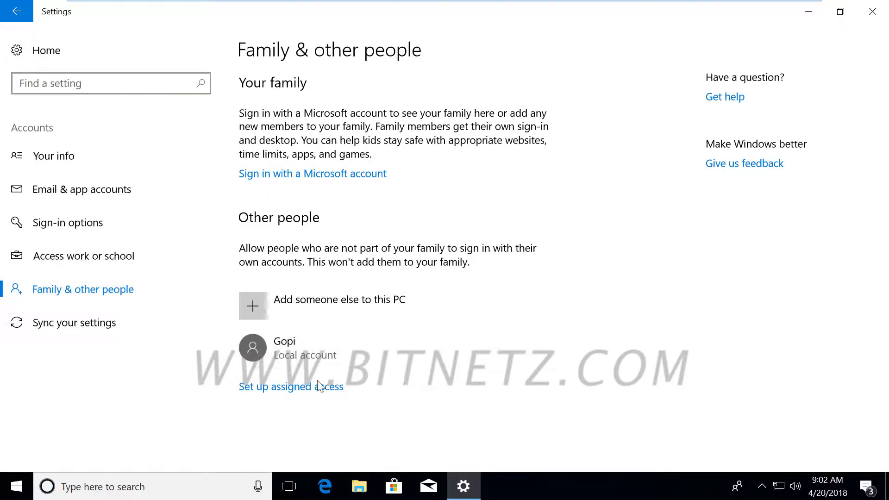
{"action": "left_click", "coordinate": [289, 302]}
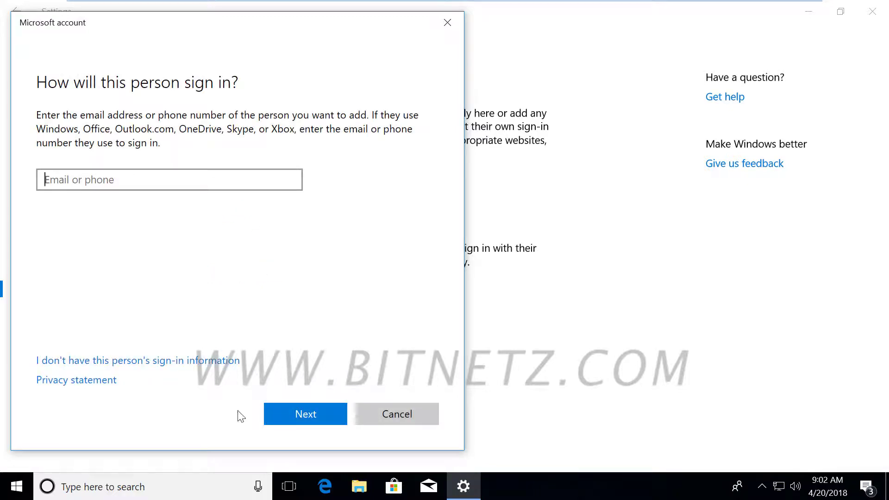
Step: Choose a local user without a Microsoft account and enter the student username, password and hint
{"action": "left_click", "coordinate": [125, 361]}
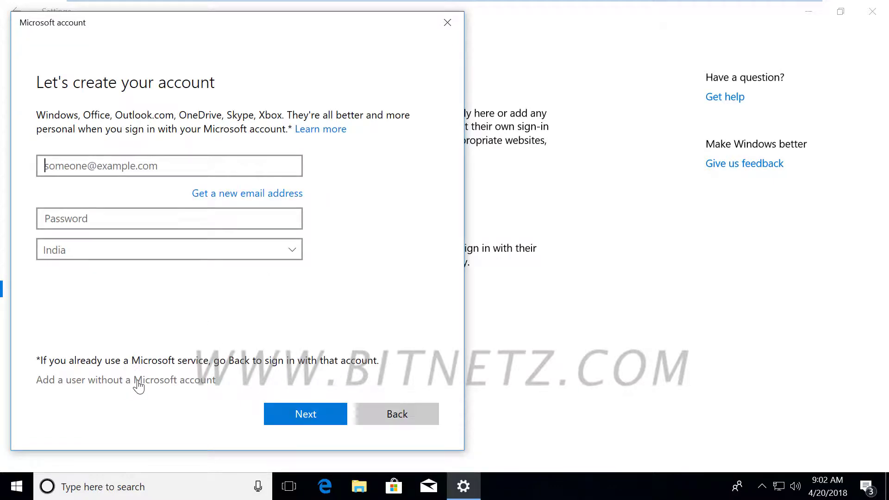
{"action": "left_click", "coordinate": [139, 380]}
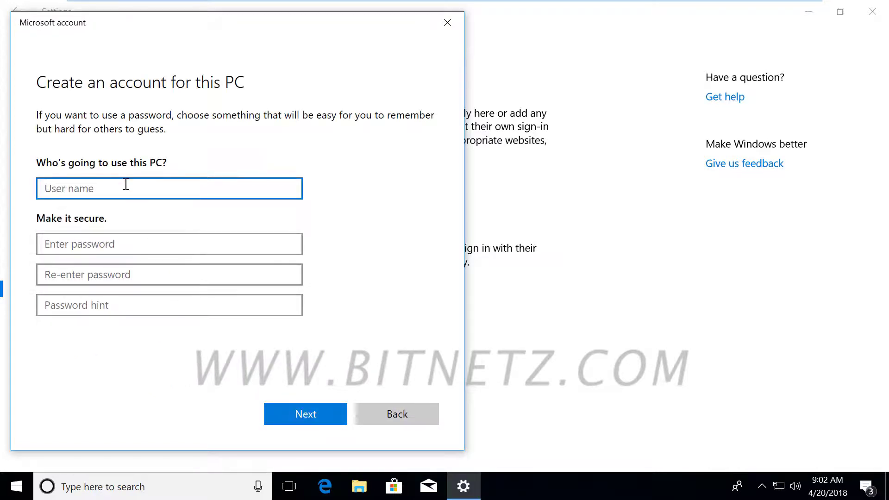
{"action": "type", "text": "stu"}
{"action": "left_click", "coordinate": [109, 244]}
{"action": "type", "text": "12345"}
{"action": "key", "text": "Tab"}
{"action": "type", "text": "12345"}
{"action": "key", "text": "Tab"}
{"action": "type", "text": "d"}
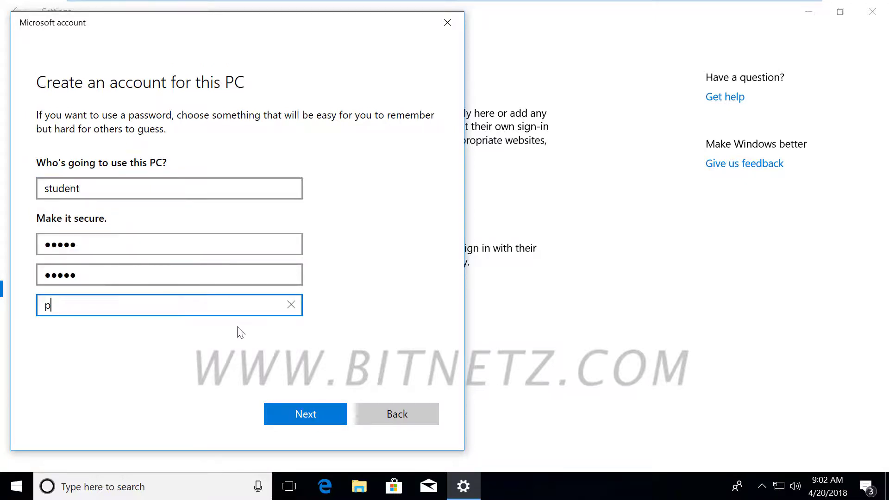
Step: Submit the new student account, approve UAC, close Settings and sign out
{"action": "left_click", "coordinate": [305, 414]}
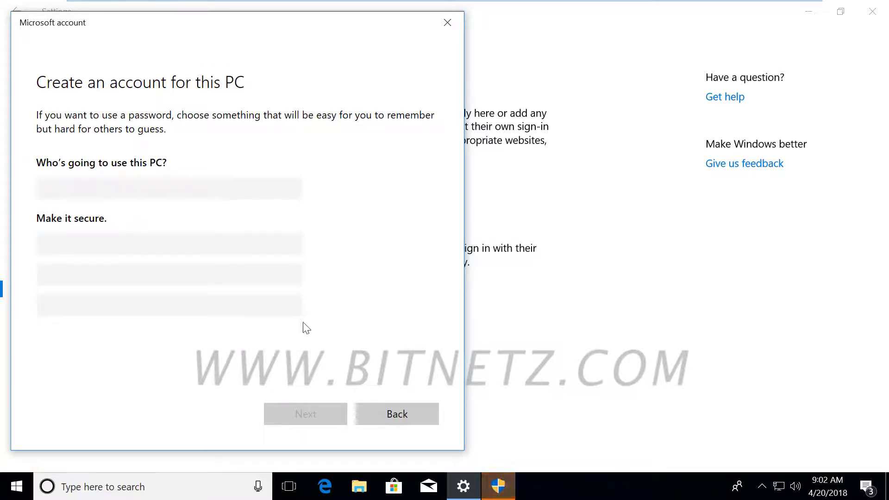
{"action": "left_click", "coordinate": [498, 486]}
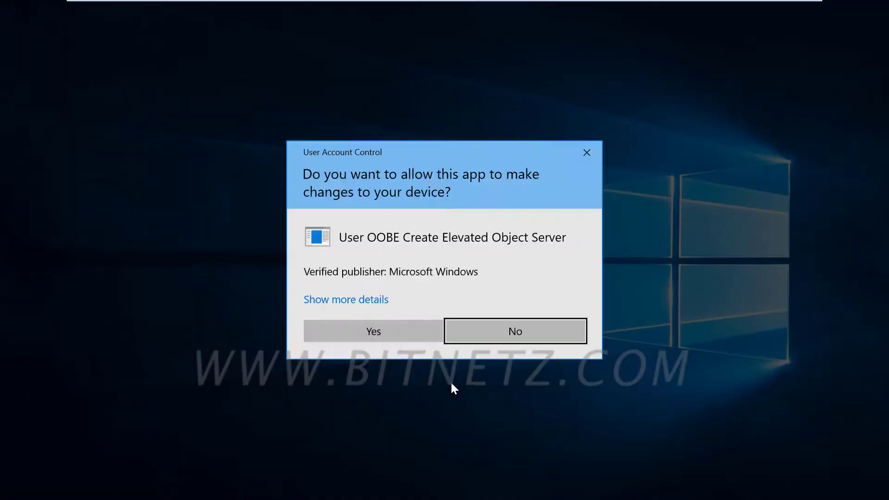
{"action": "left_click", "coordinate": [362, 329]}
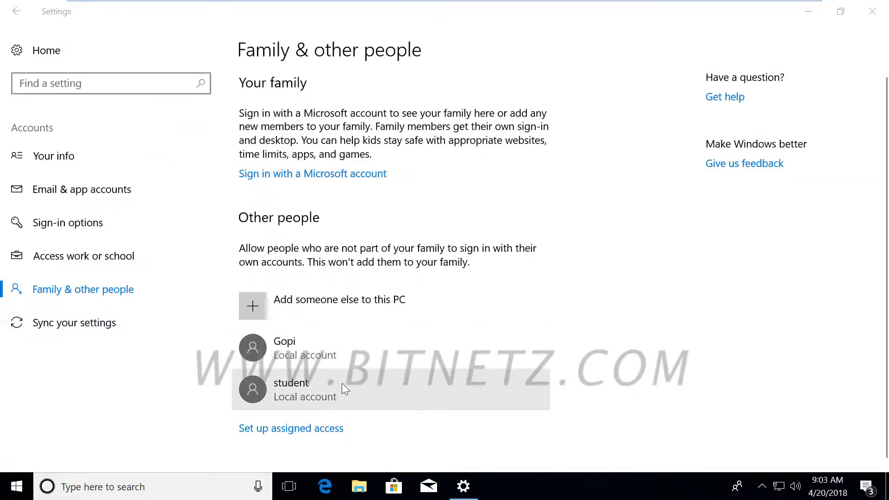
{"action": "left_click", "coordinate": [872, 11]}
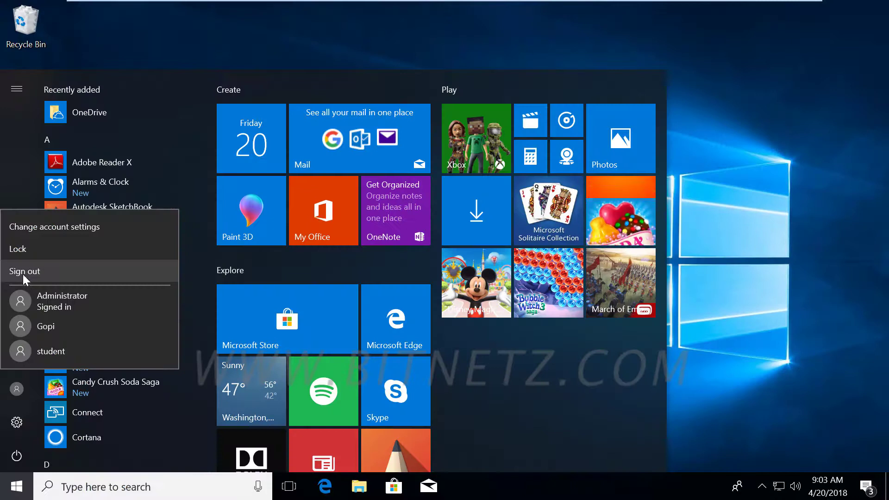
{"action": "left_click", "coordinate": [23, 271]}
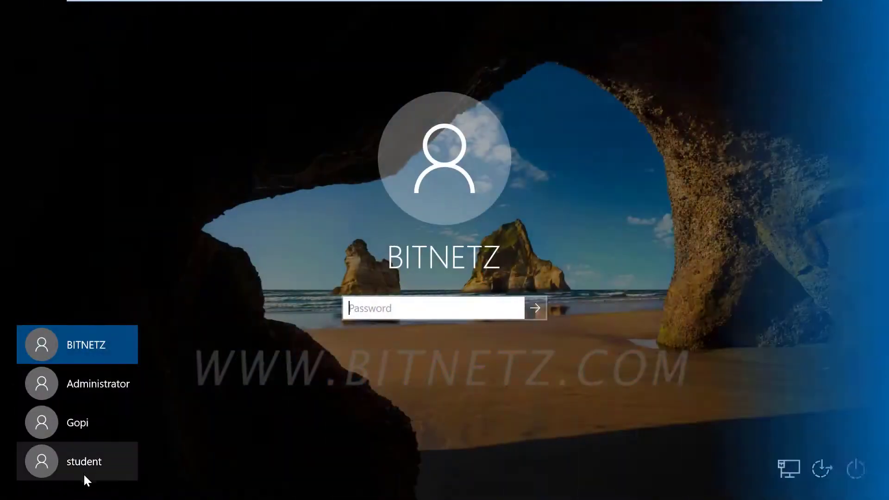
Step: Select the student account on the login screen and sign in with its password
{"action": "left_click", "coordinate": [109, 459]}
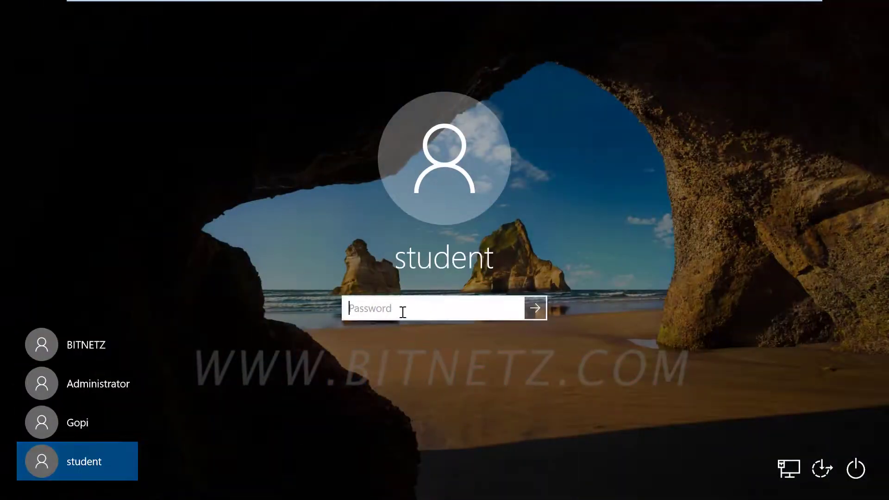
{"action": "type", "text": "Pa"}
{"action": "key", "text": "Return"}
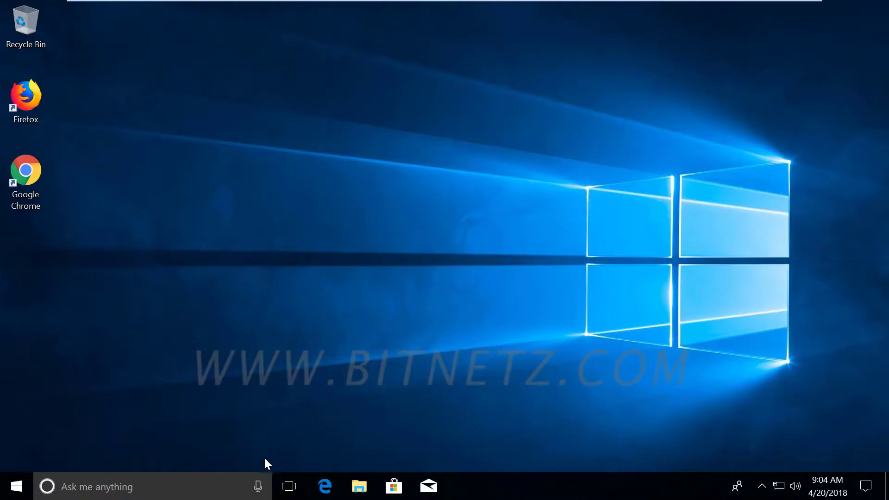
Step: Dismiss the VMware Tools logoff notice and close the Edge window on the student's new desktop
{"action": "left_click", "coordinate": [325, 486]}
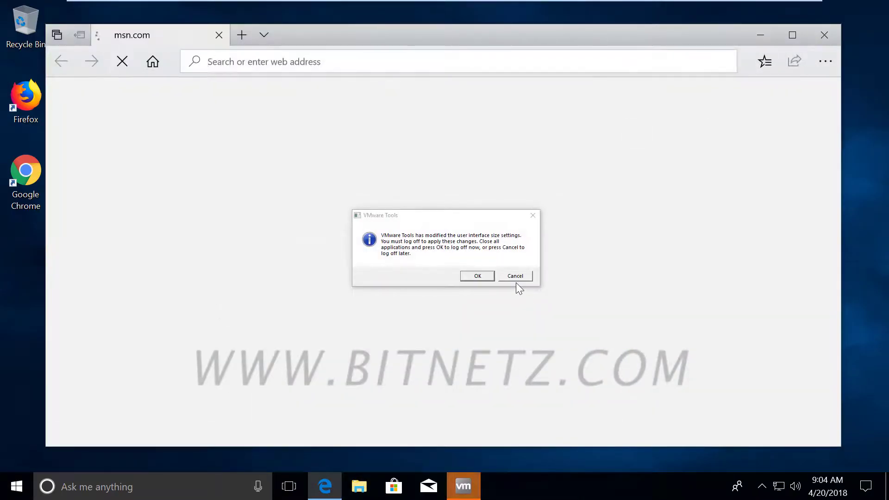
{"action": "left_click", "coordinate": [523, 276]}
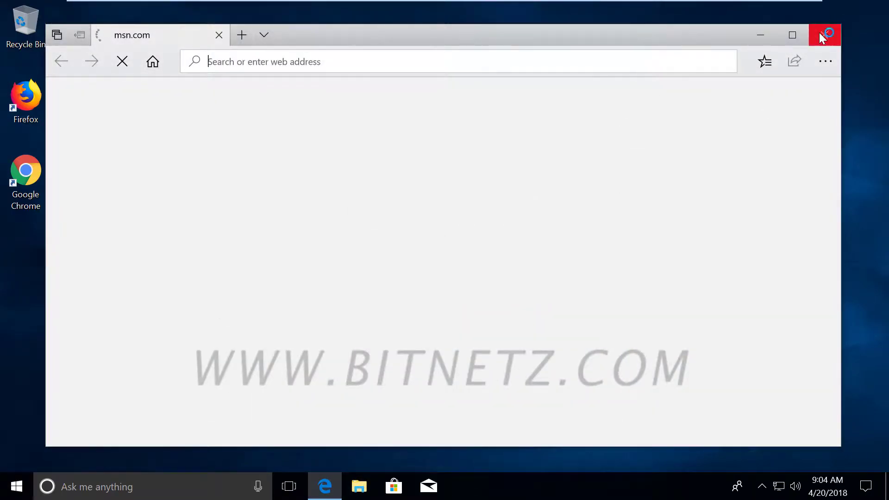
{"action": "left_click", "coordinate": [823, 34]}
{"action": "left_click", "coordinate": [351, 482]}
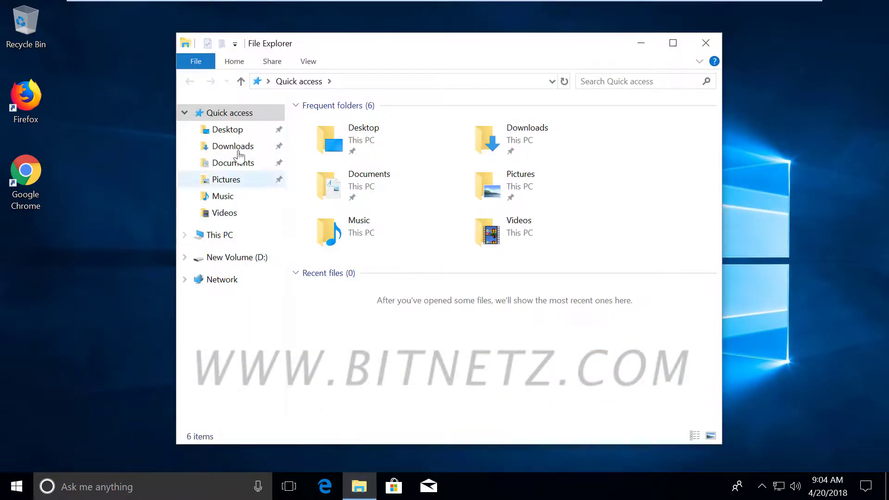
{"action": "left_click", "coordinate": [230, 146]}
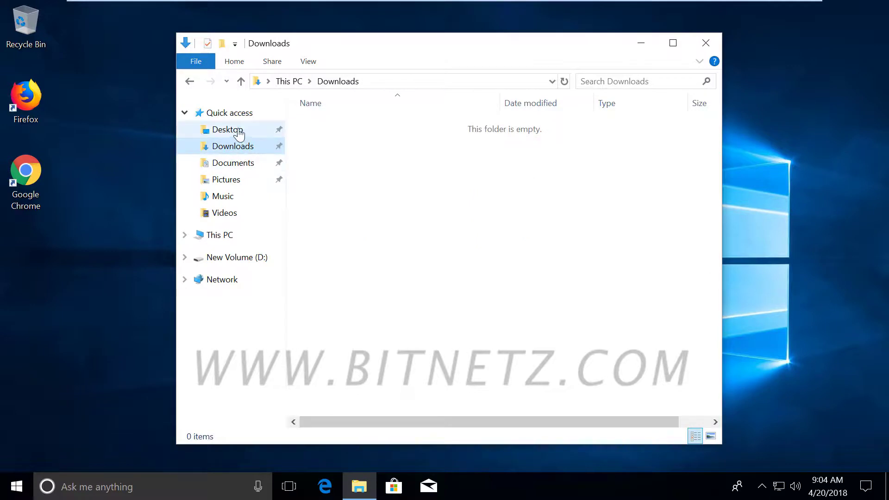
{"action": "left_click", "coordinate": [238, 133]}
{"action": "left_click", "coordinate": [249, 165]}
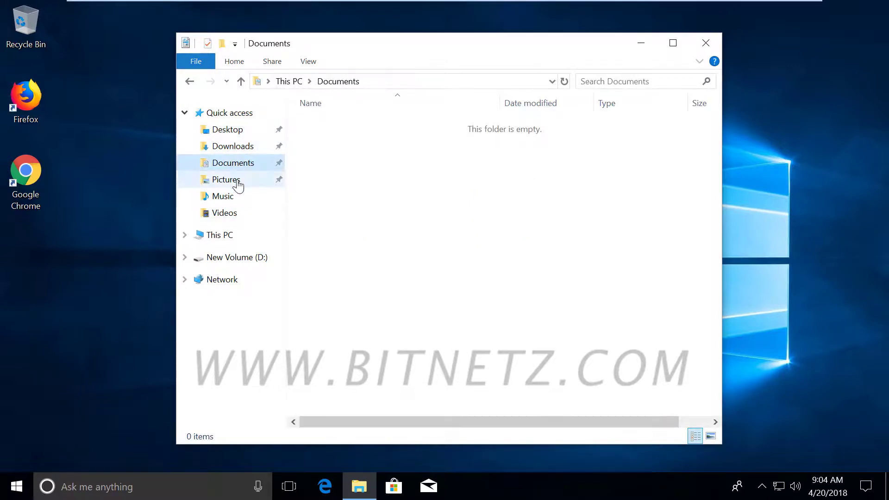
{"action": "left_click", "coordinate": [235, 182]}
{"action": "double_click", "coordinate": [415, 137]}
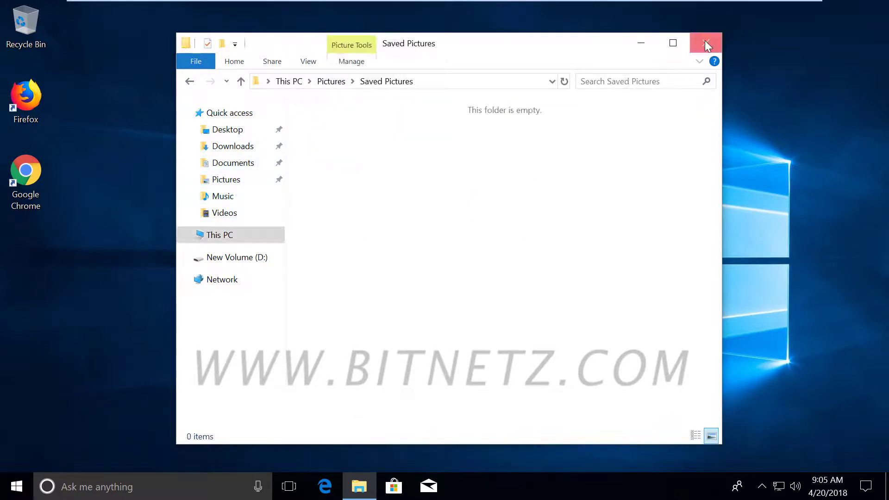
{"action": "left_click", "coordinate": [706, 42]}
Step: Open New Volume (D:) from This PC and request permanent access to the pic folder
{"action": "left_click", "coordinate": [359, 484]}
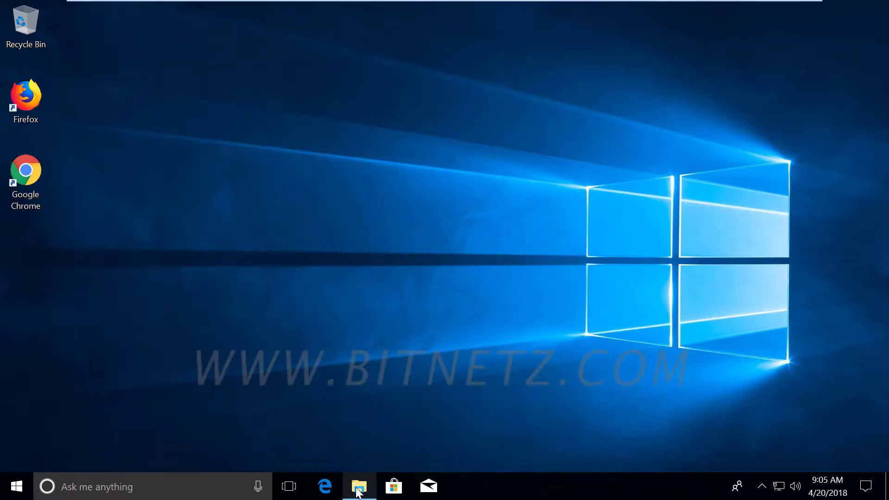
{"action": "left_click", "coordinate": [226, 236]}
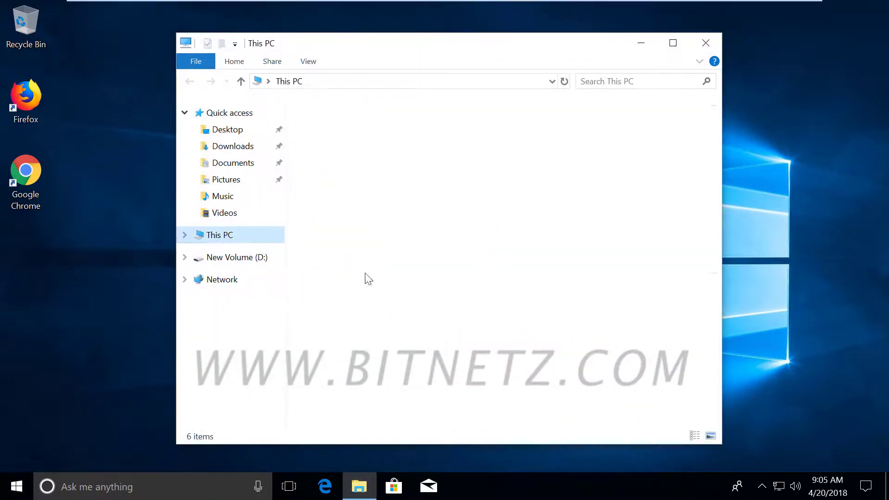
{"action": "double_click", "coordinate": [562, 313]}
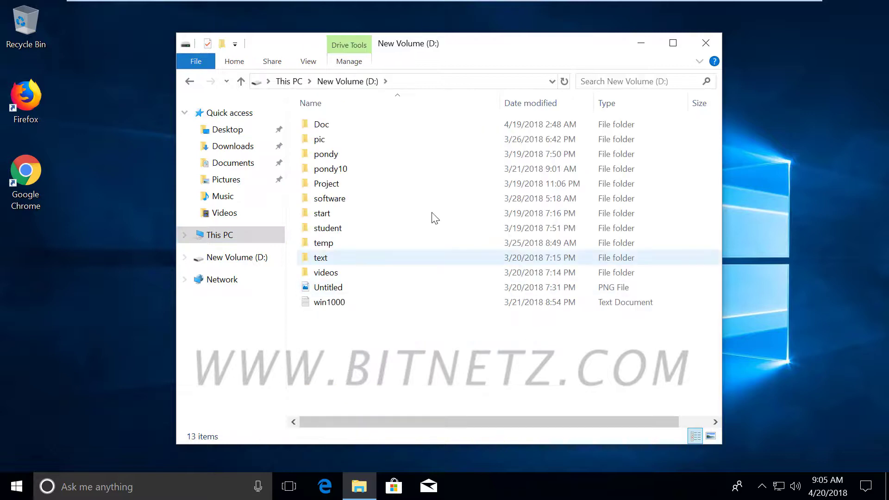
{"action": "left_click", "coordinate": [330, 139]}
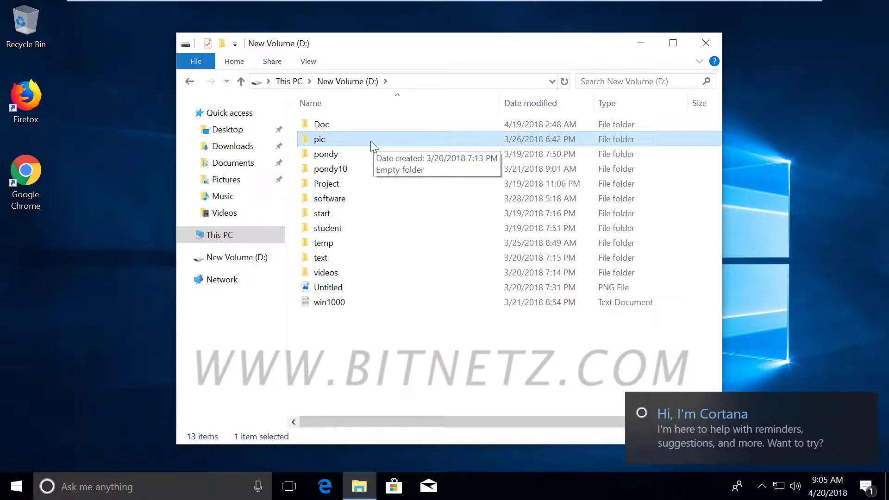
{"action": "double_click", "coordinate": [361, 140]}
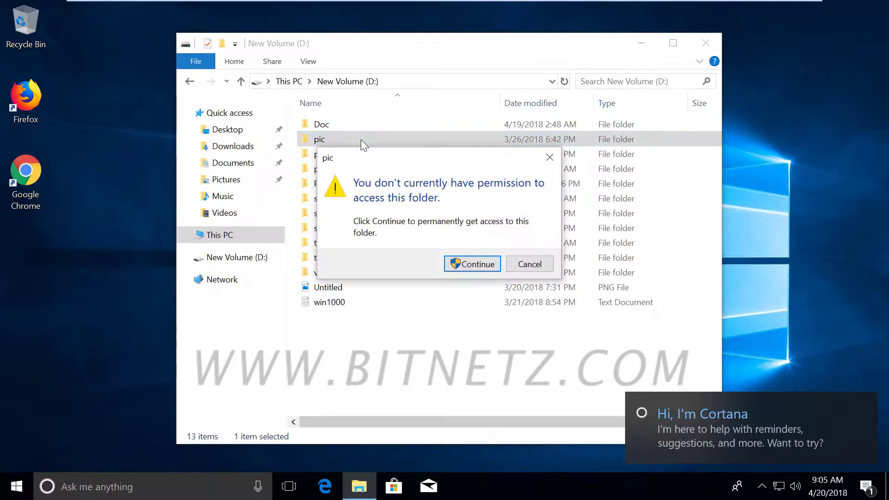
{"action": "left_click", "coordinate": [474, 265]}
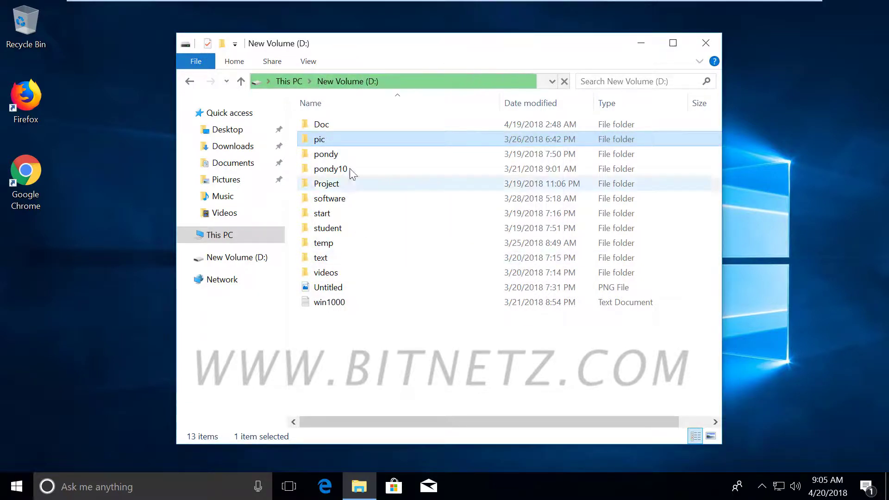
Step: Open pic's Advanced Security Settings from its Security tab, approving with the administrator password
{"action": "right_click", "coordinate": [345, 140]}
{"action": "left_click", "coordinate": [402, 389]}
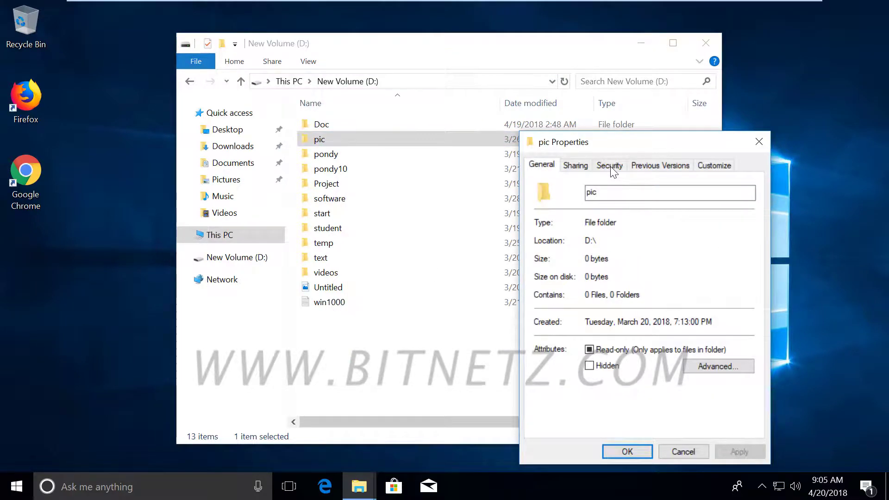
{"action": "left_click", "coordinate": [609, 166]}
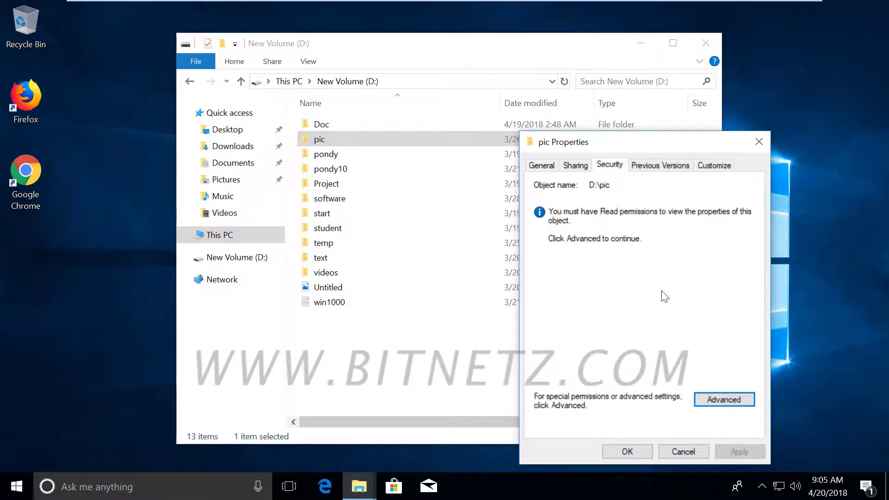
{"action": "left_click", "coordinate": [724, 402]}
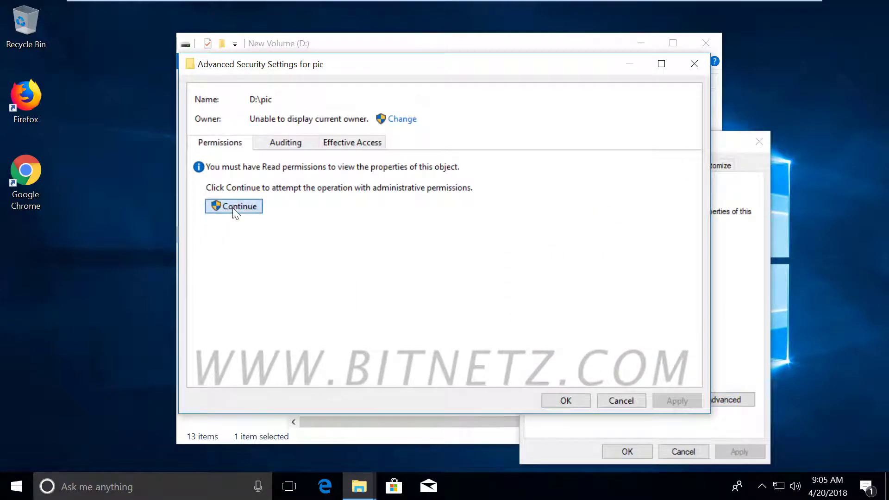
{"action": "left_click", "coordinate": [233, 207]}
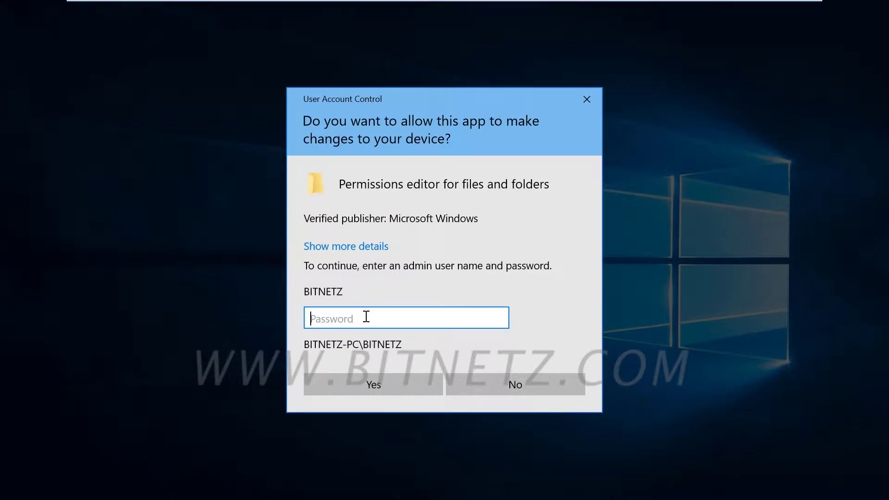
{"action": "type", "text": "••"}
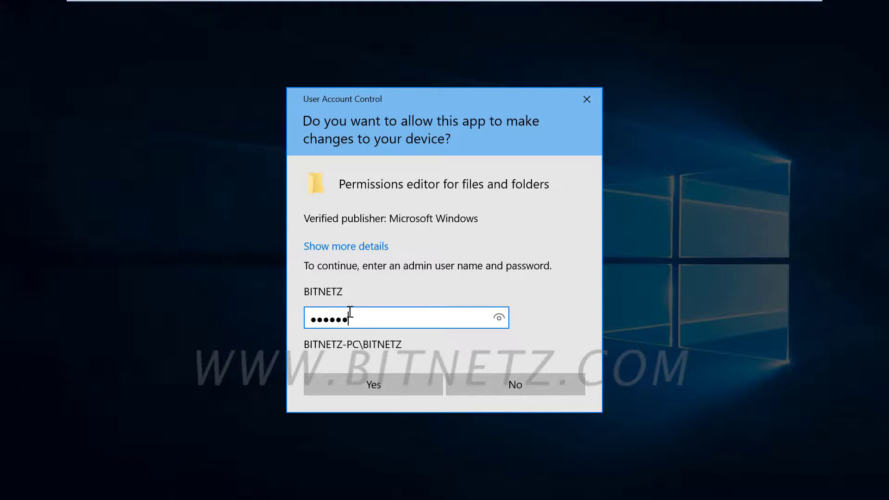
{"action": "left_click", "coordinate": [364, 384]}
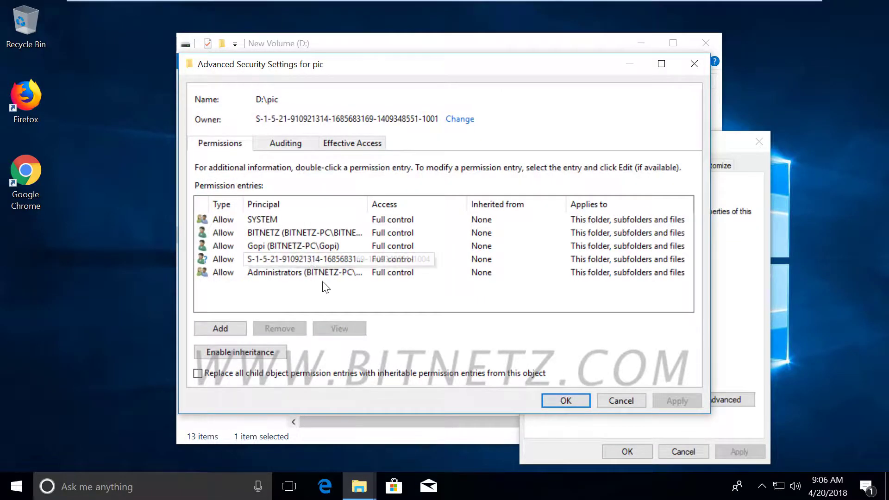
Step: Widen the Principal column to reveal the full SID ending in 1004, then cancel unchanged
{"action": "left_click", "coordinate": [288, 259]}
{"action": "left_click_drag", "start_coordinate": [368, 204], "coordinate": [492, 216]}
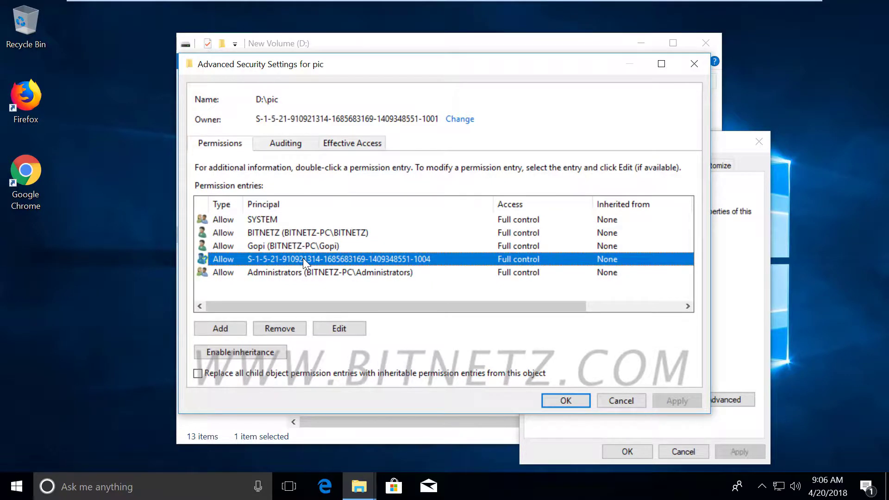
{"action": "mouse_move", "coordinate": [437, 263]}
{"action": "left_mouse_down"}
{"action": "mouse_move", "coordinate": [412, 266]}
{"action": "mouse_move", "coordinate": [440, 261]}
{"action": "mouse_move", "coordinate": [426, 252]}
{"action": "mouse_move", "coordinate": [448, 228]}
{"action": "mouse_move", "coordinate": [453, 248]}
{"action": "left_mouse_up"}
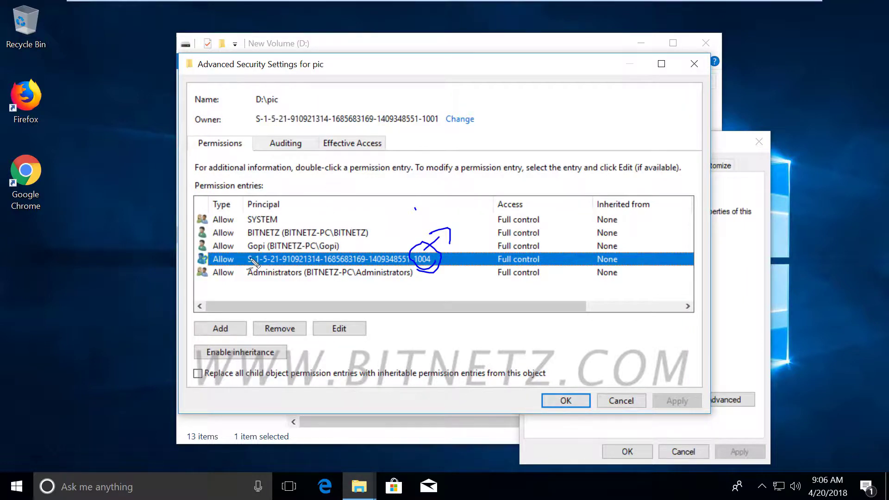
{"action": "mouse_move", "coordinate": [266, 259]}
{"action": "left_mouse_down"}
{"action": "mouse_move", "coordinate": [260, 265]}
{"action": "mouse_move", "coordinate": [348, 259]}
{"action": "left_mouse_up"}
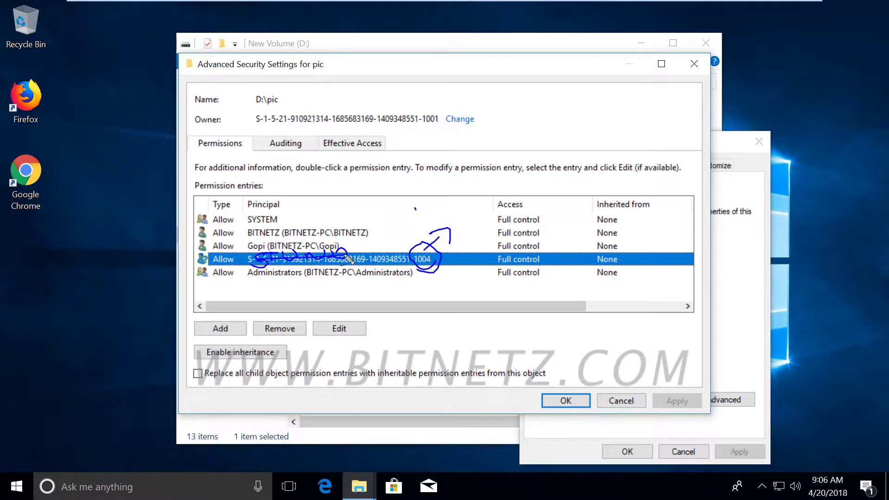
{"action": "left_click_drag", "start_coordinate": [236, 263], "coordinate": [351, 260]}
{"action": "key", "text": "Escape"}
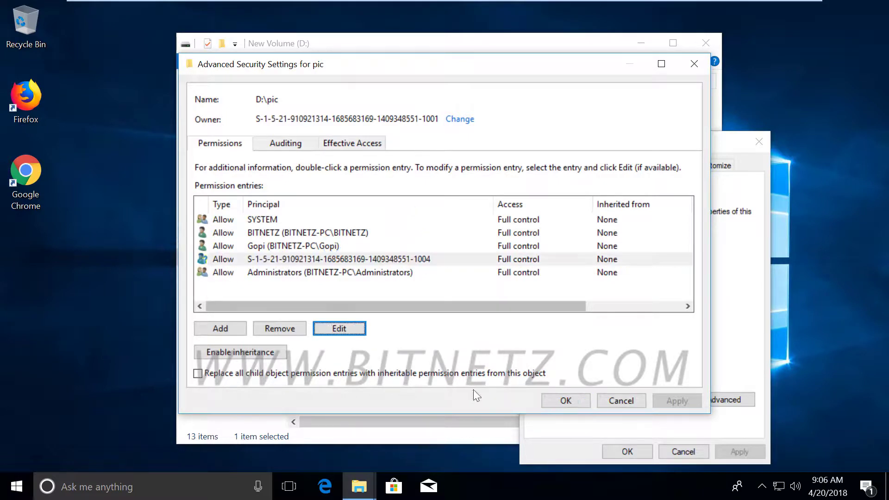
{"action": "left_click", "coordinate": [293, 260]}
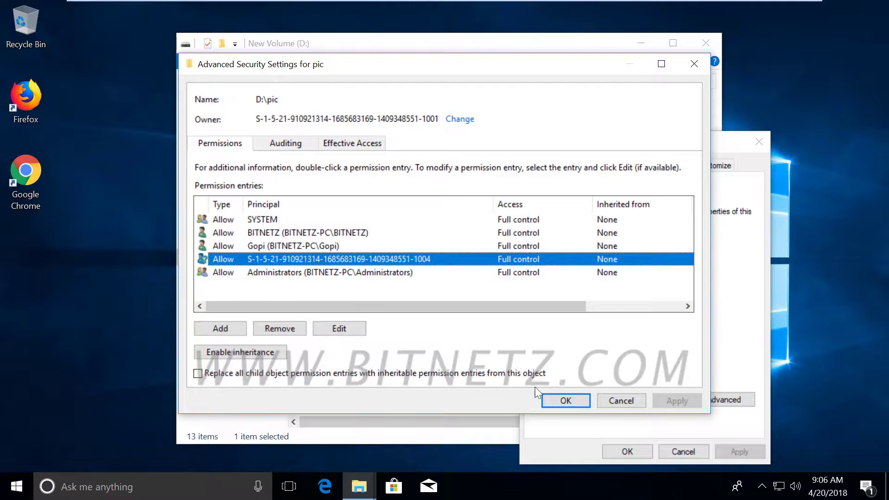
{"action": "left_click", "coordinate": [615, 399]}
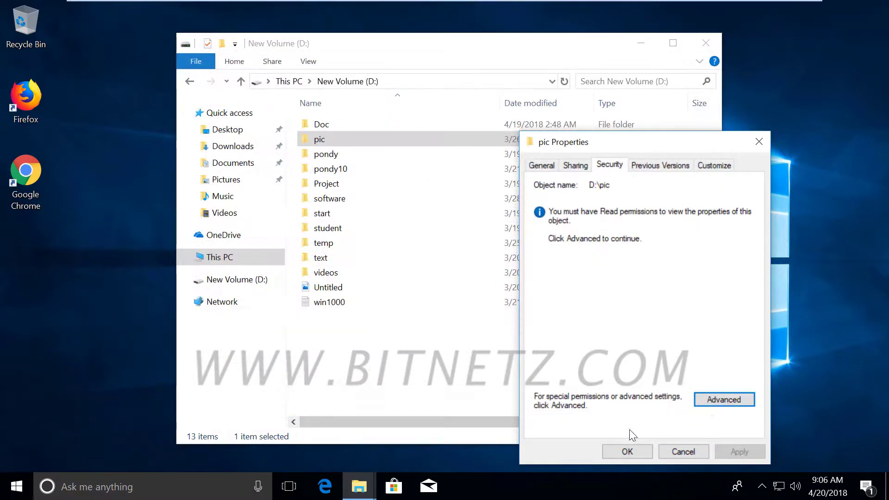
Step: Close pic Properties and select the pondy, pondy10, Project and software folders on D:
{"action": "left_click", "coordinate": [683, 450]}
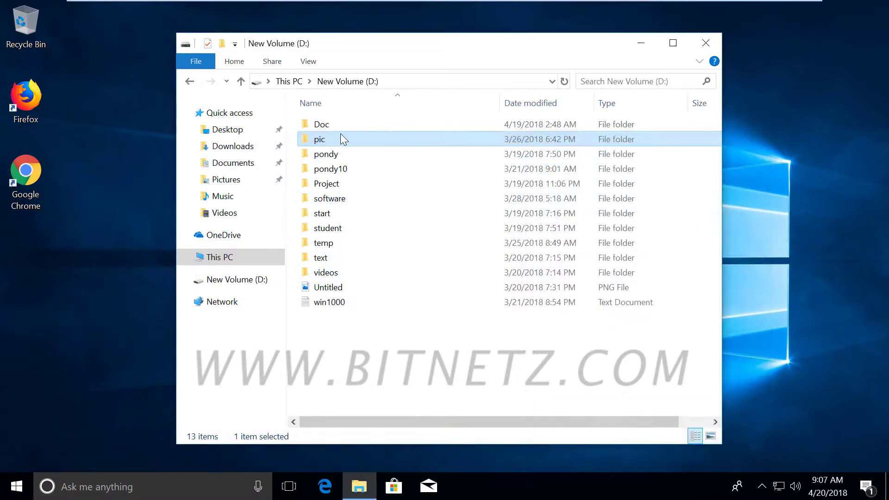
{"action": "mouse_move", "coordinate": [340, 133]}
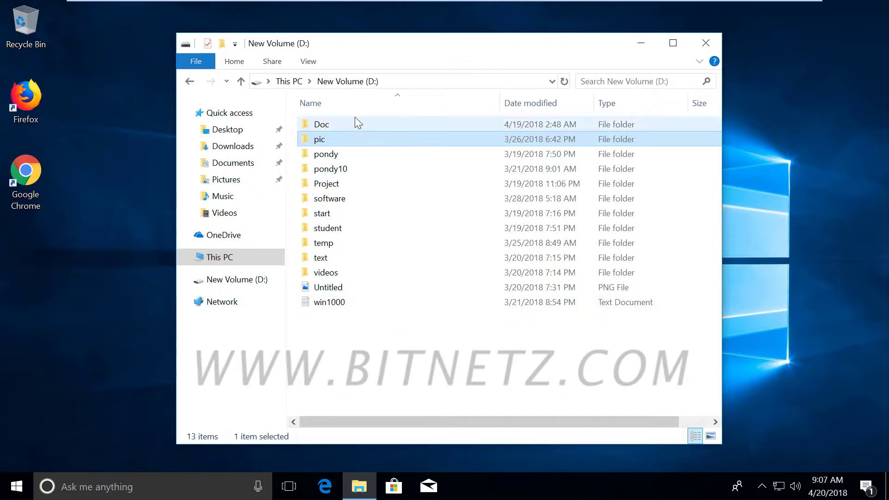
{"action": "left_click", "coordinate": [335, 156]}
{"action": "left_click", "coordinate": [334, 169]}
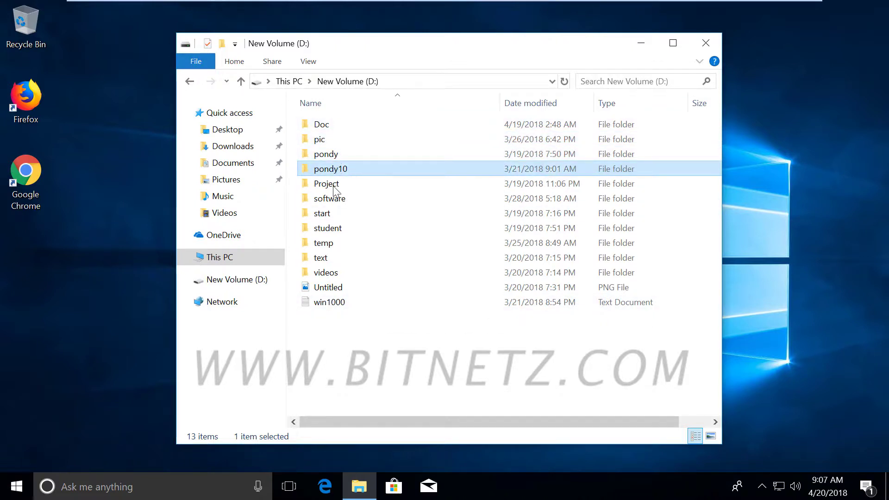
{"action": "left_click", "coordinate": [333, 185]}
{"action": "left_click", "coordinate": [333, 202]}
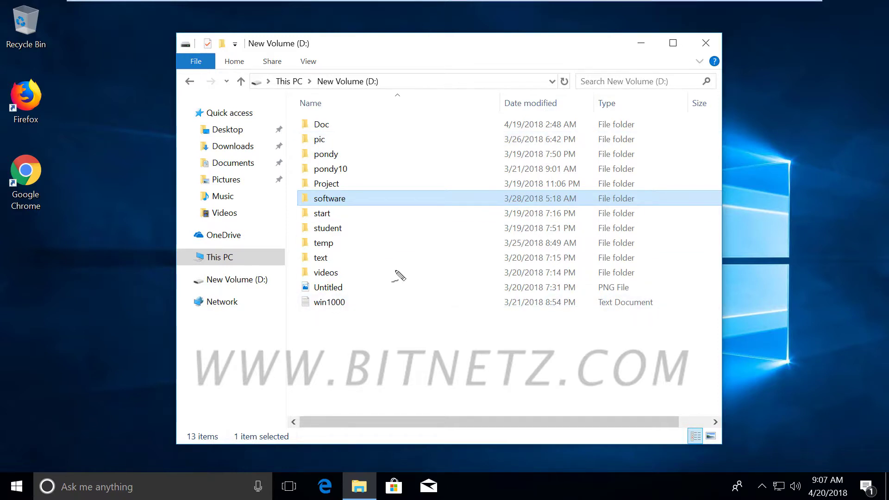
{"action": "mouse_move", "coordinate": [394, 269]}
{"action": "left_mouse_down"}
{"action": "mouse_move", "coordinate": [410, 269]}
{"action": "mouse_move", "coordinate": [422, 293]}
{"action": "left_mouse_up"}
{"action": "mouse_move", "coordinate": [452, 261]}
{"action": "left_mouse_down"}
{"action": "mouse_move", "coordinate": [447, 268]}
{"action": "mouse_move", "coordinate": [478, 274]}
{"action": "mouse_move", "coordinate": [517, 268]}
{"action": "left_mouse_up"}
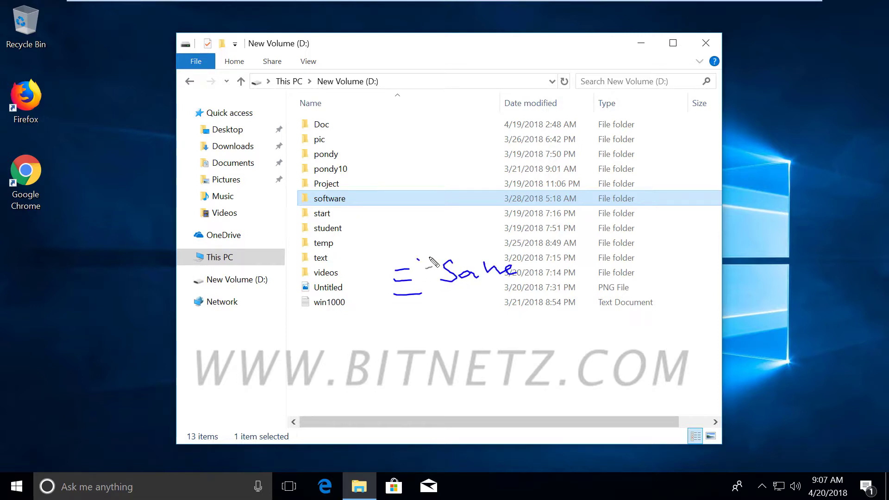
{"action": "left_click_drag", "start_coordinate": [430, 266], "coordinate": [437, 302]}
{"action": "mouse_move", "coordinate": [410, 334]}
{"action": "left_mouse_down"}
{"action": "mouse_move", "coordinate": [393, 343]}
{"action": "mouse_move", "coordinate": [477, 343]}
{"action": "left_mouse_up"}
{"action": "mouse_move", "coordinate": [461, 334]}
{"action": "left_mouse_down"}
{"action": "mouse_move", "coordinate": [506, 341]}
{"action": "mouse_move", "coordinate": [519, 322]}
{"action": "mouse_move", "coordinate": [540, 342]}
{"action": "mouse_move", "coordinate": [387, 354]}
{"action": "left_mouse_up"}
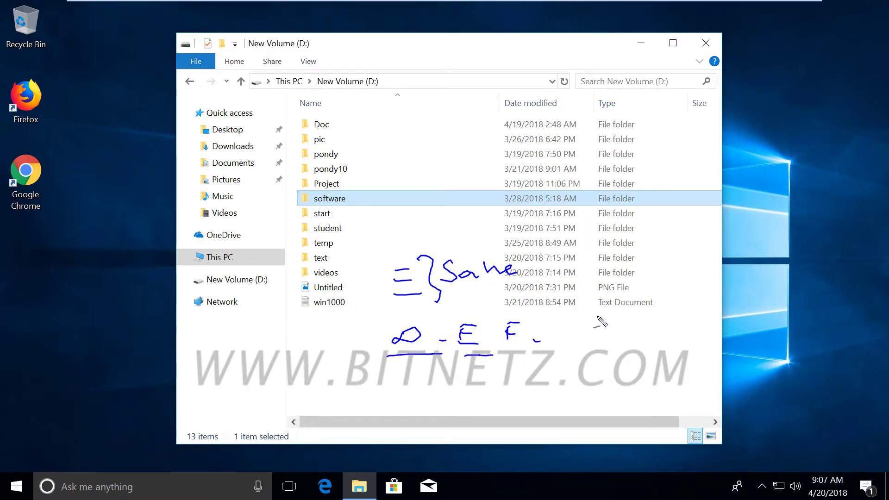
{"action": "mouse_move", "coordinate": [600, 317]}
{"action": "left_mouse_down"}
{"action": "mouse_move", "coordinate": [308, 312]}
{"action": "mouse_move", "coordinate": [441, 393]}
{"action": "mouse_move", "coordinate": [617, 338]}
{"action": "mouse_move", "coordinate": [560, 321]}
{"action": "left_mouse_up"}
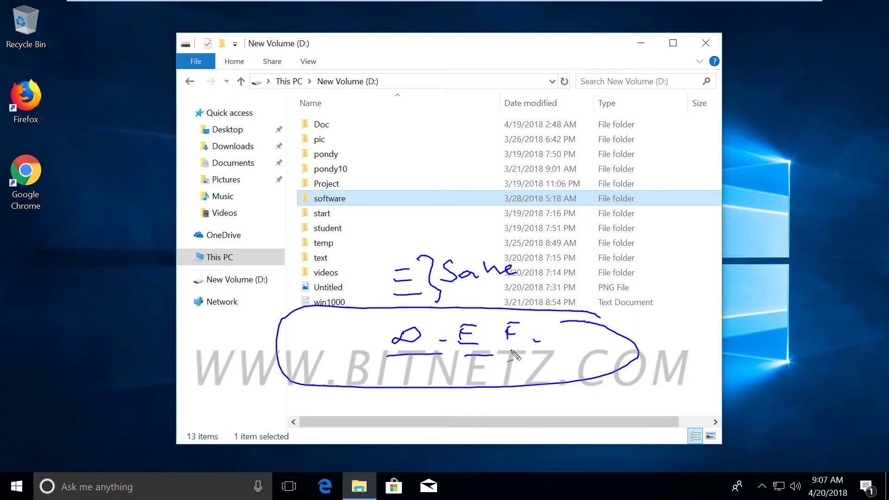
{"action": "key", "text": "Escape"}
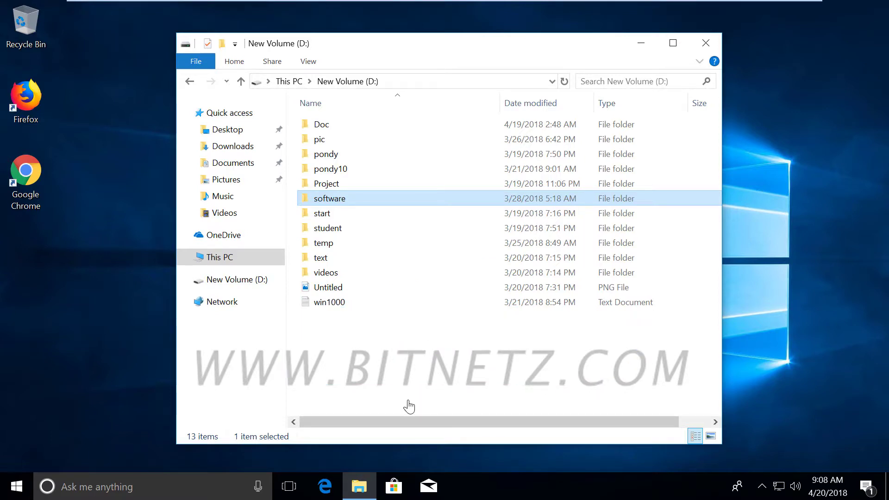